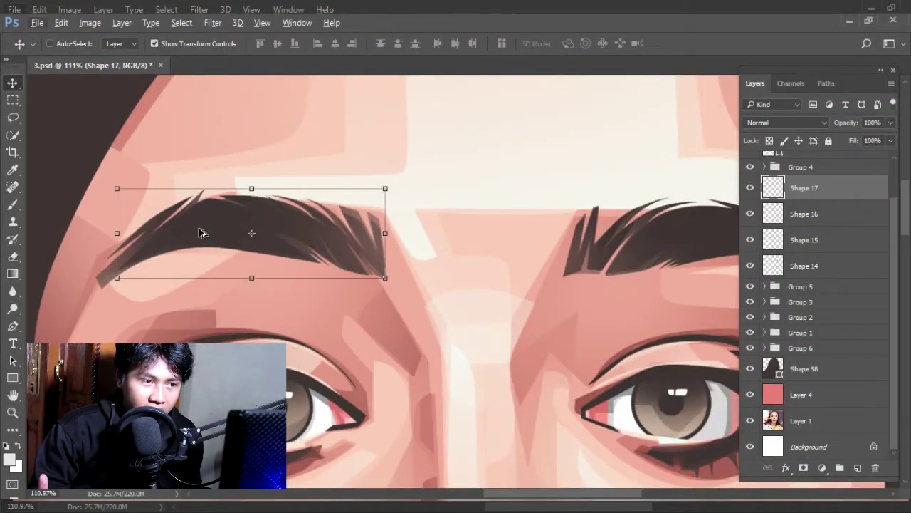
Compare the old eyebrows by toggling Shape 16, Shape 17 and the reference photo's visibility
left_click_drag(200, 232, 201, 235)
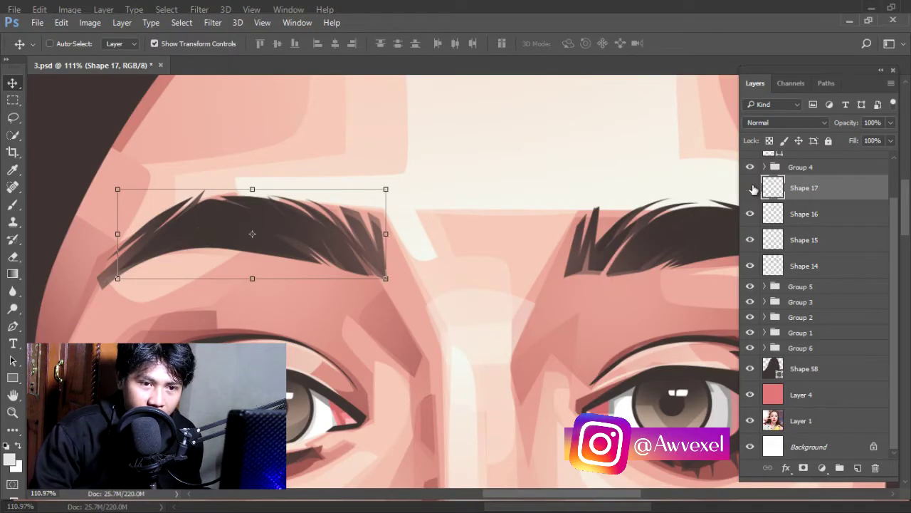
left_click_drag(752, 188, 750, 223)
left_click(749, 214)
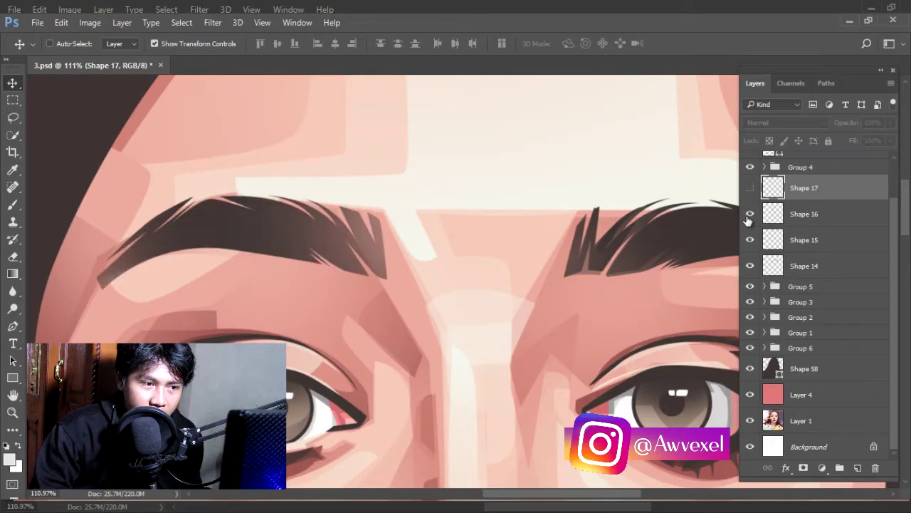
left_click(749, 188)
scroll(755, 185, "up", 3)
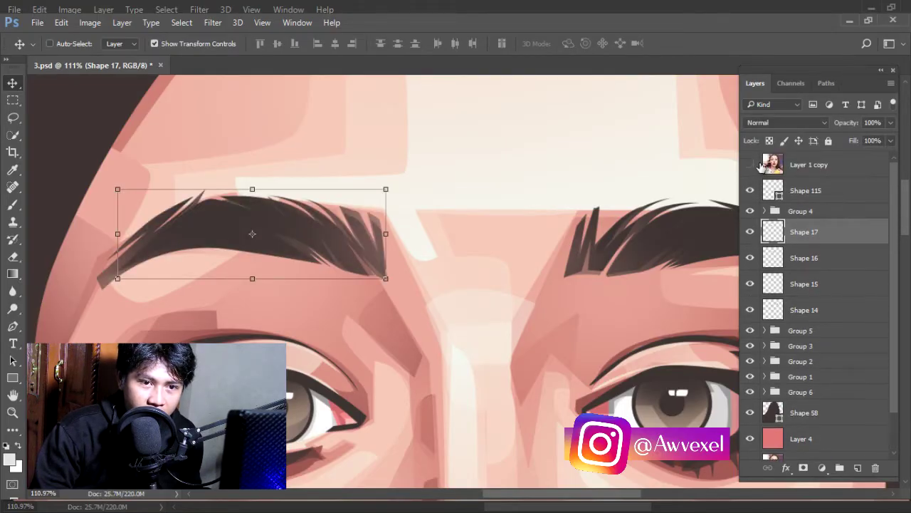
left_click(750, 165)
left_click(749, 232)
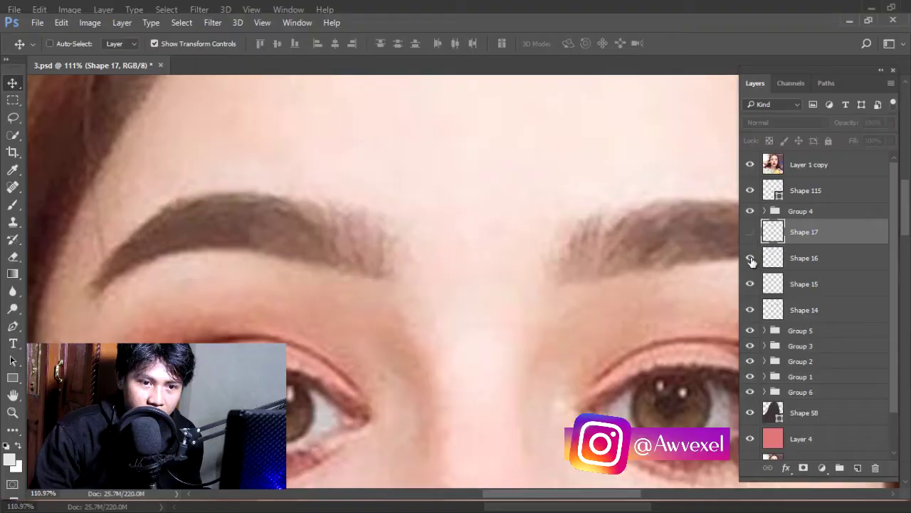
left_click(750, 165)
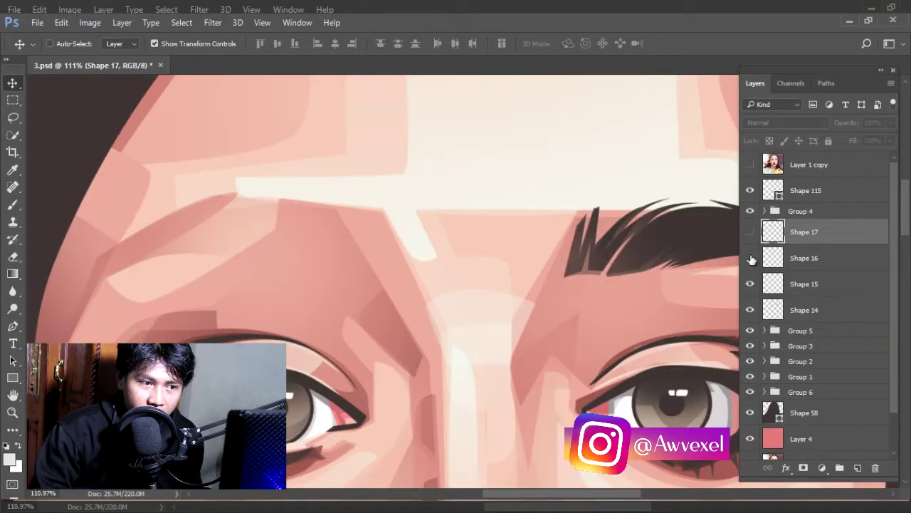
Hide the reference photo, then turn off both the Shape 17 and Shape 16 eyebrow layers
left_click(750, 259)
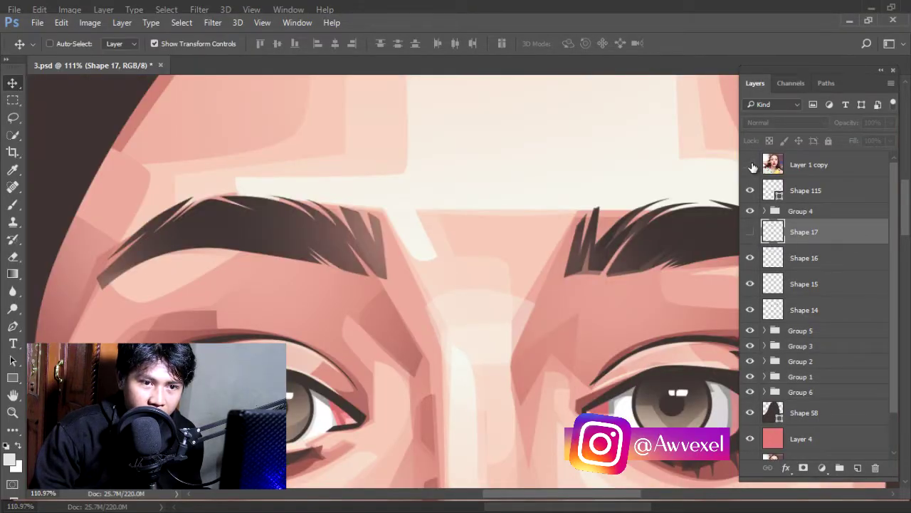
left_click(751, 165)
left_click(750, 165)
left_click(749, 232)
left_click(750, 233)
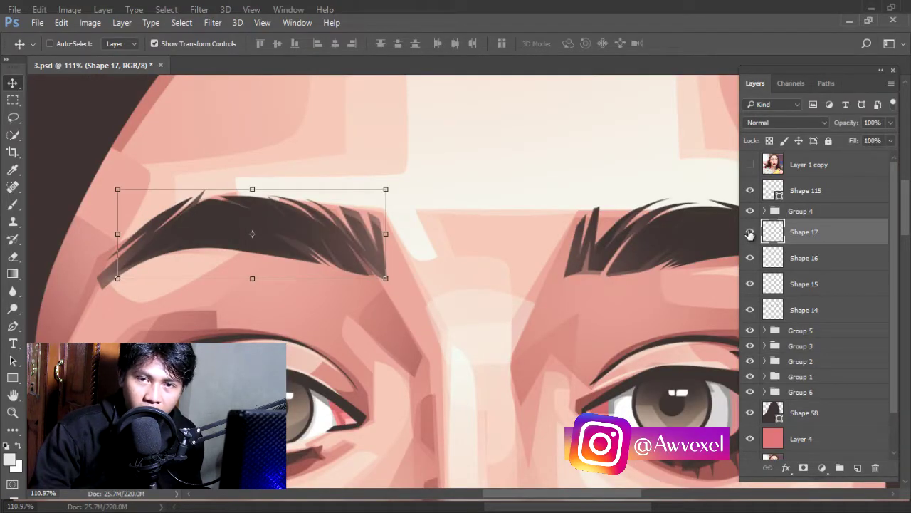
left_click(749, 232)
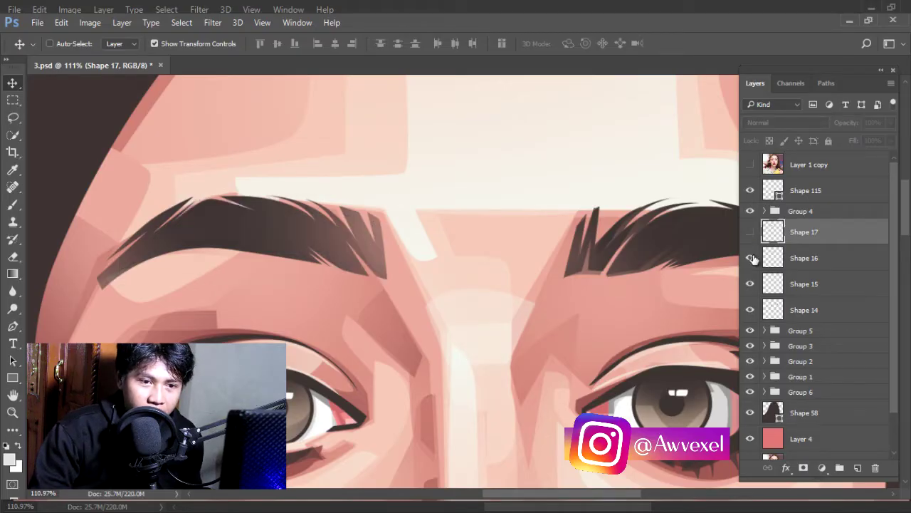
left_click(750, 258)
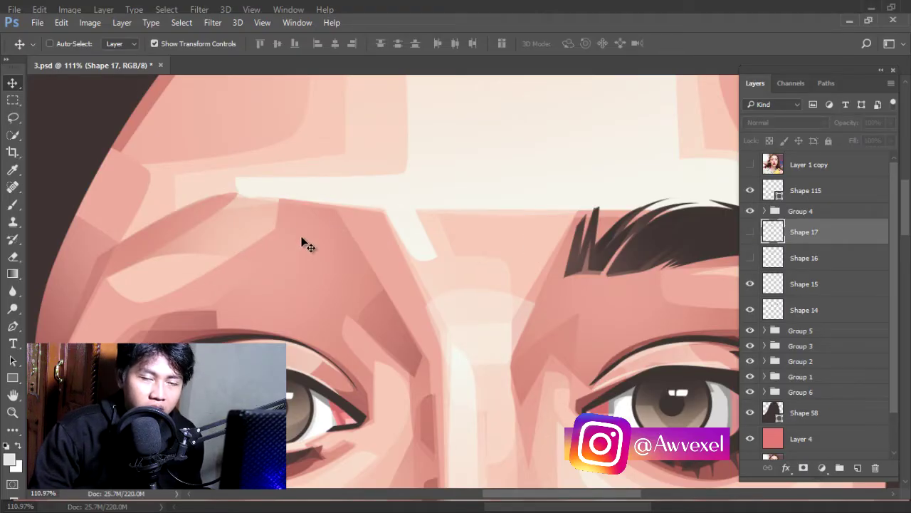
scroll(137, 198, "up", 1)
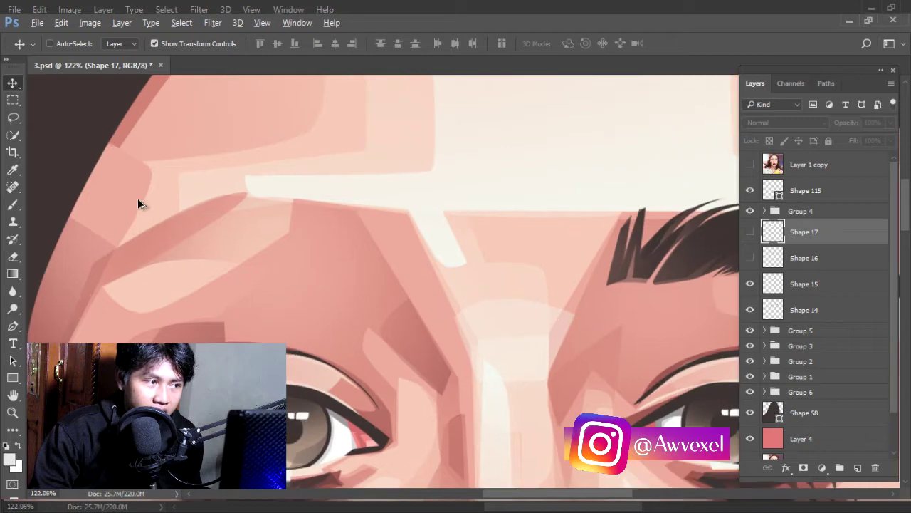
Sample the hair's dark brown as the foreground colour with the Eyedropper
left_click(12, 170)
scroll(84, 142, "down", 4)
left_click_drag(81, 142, 148, 163)
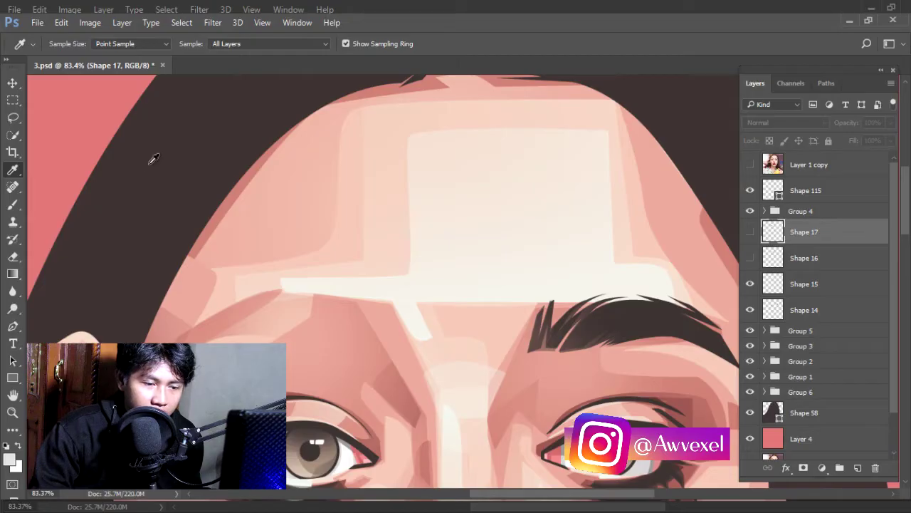
key("XF86AudioRaiseVolume")
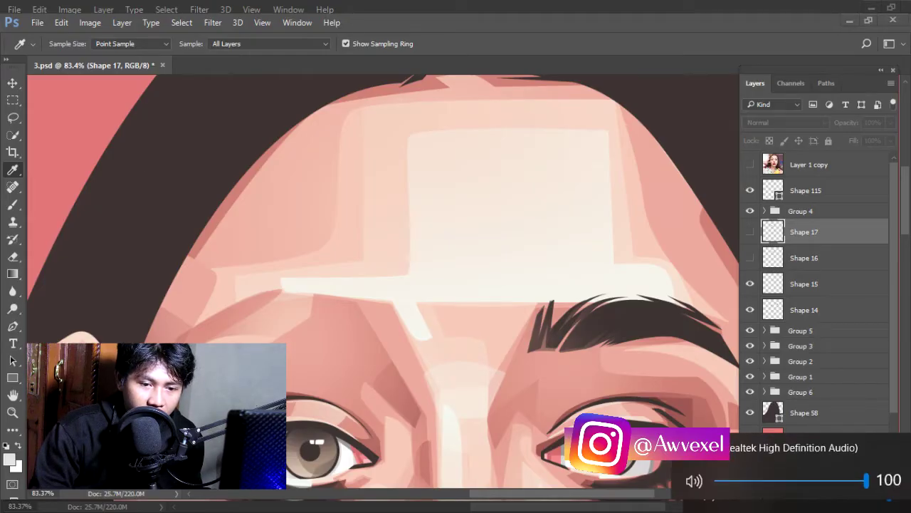
left_click(183, 152)
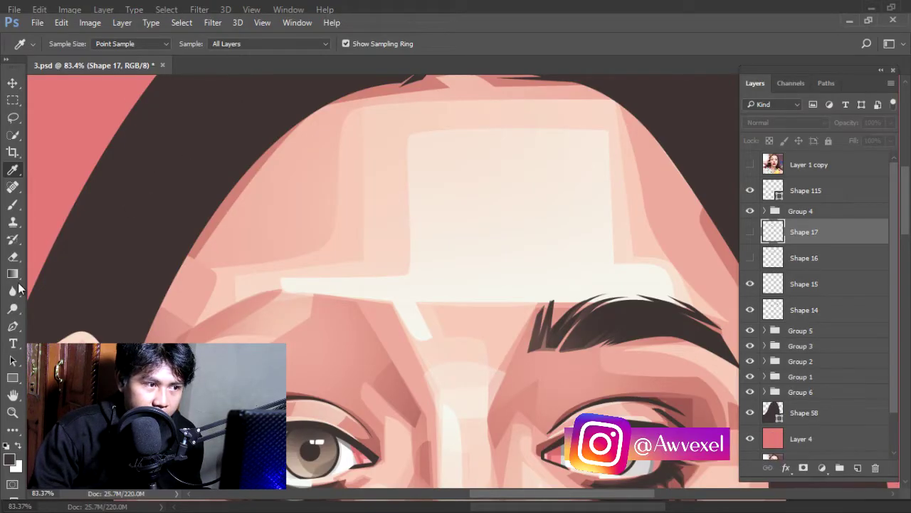
Set the Pen tool to Shape mode over Layer 1 copy and place the first anchor at the eyebrow's tail
left_click(14, 327)
left_click(838, 175)
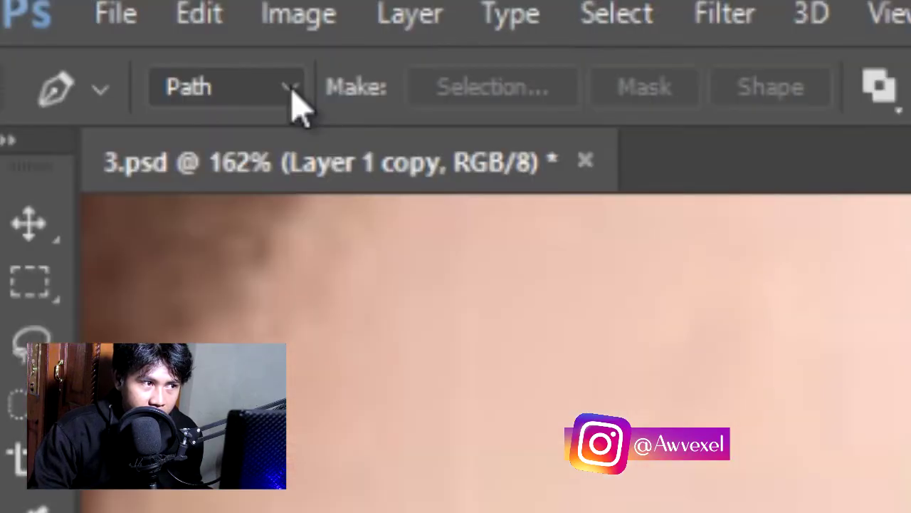
left_click(293, 93)
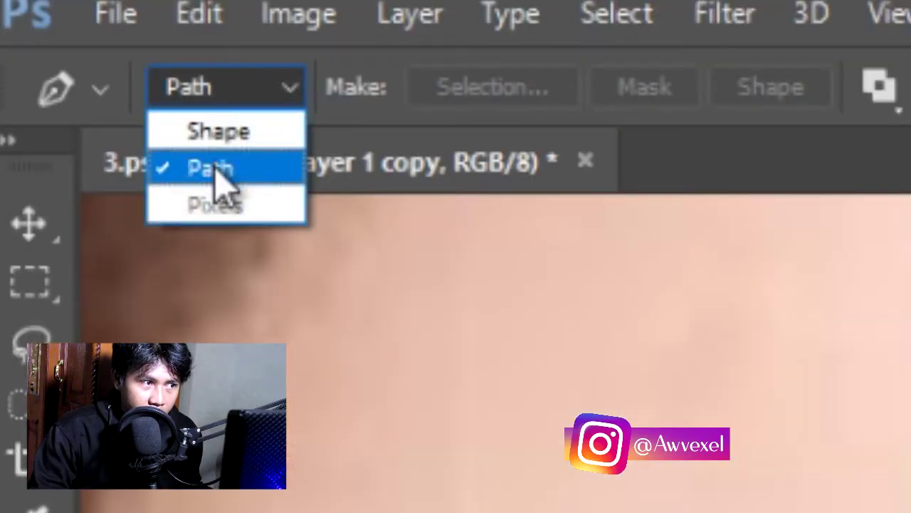
left_click(264, 136)
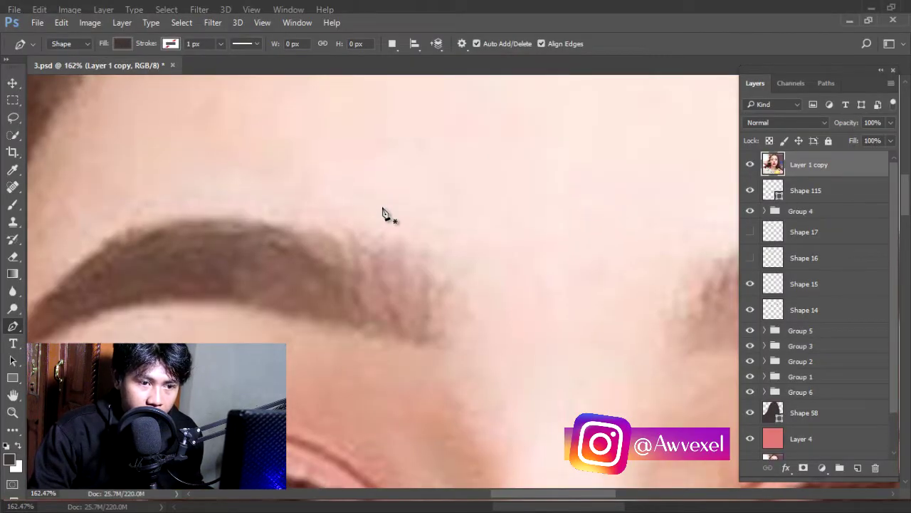
scroll(429, 320, "up", 1)
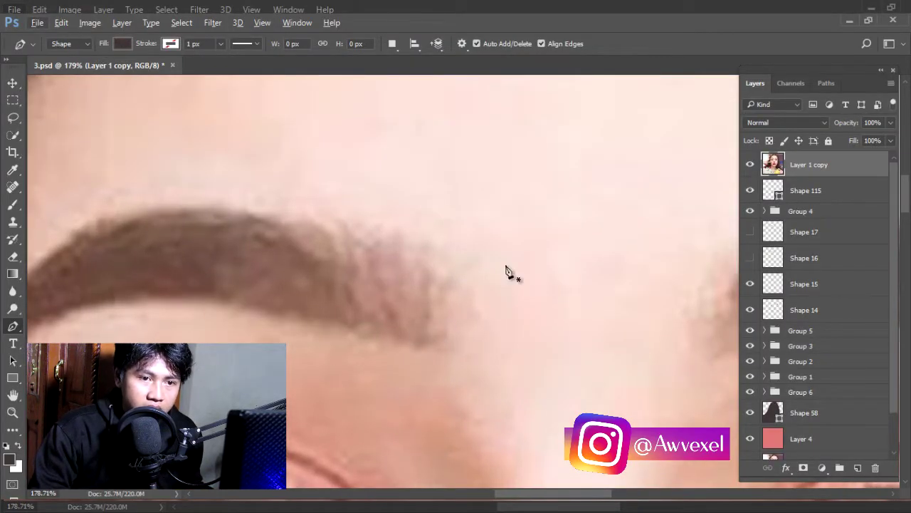
left_click(443, 345)
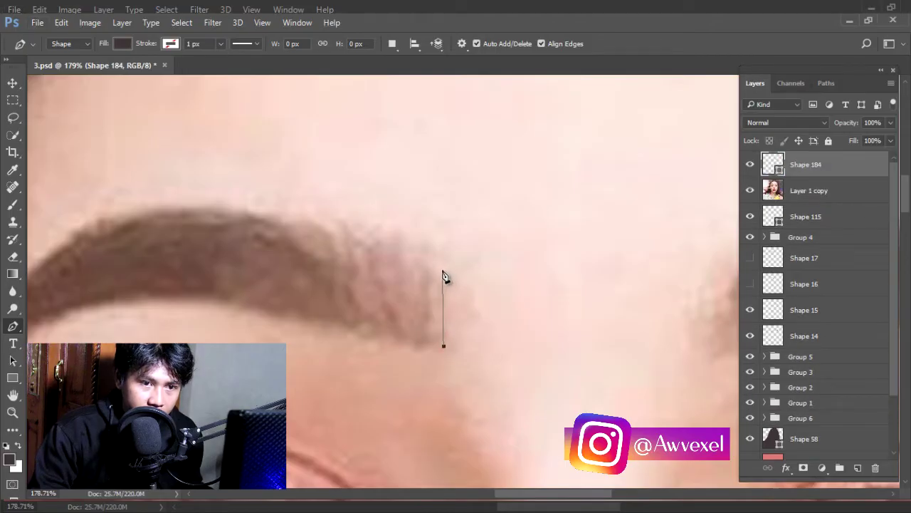
Trace the eyebrow's spiky tail with curved Pen anchors forming the hair strokes
left_click_drag(443, 278, 431, 265)
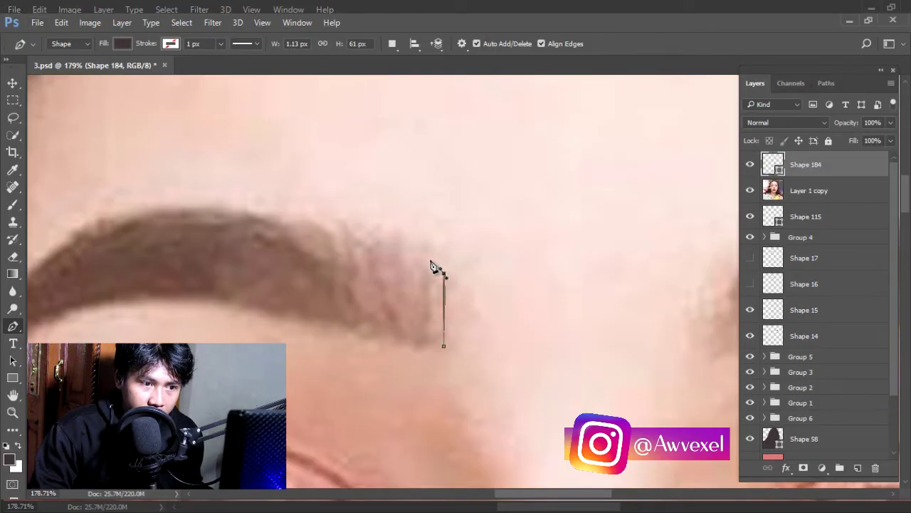
mouse_move(431, 308)
left_mouse_down()
mouse_move(420, 251)
mouse_move(411, 249)
left_mouse_up()
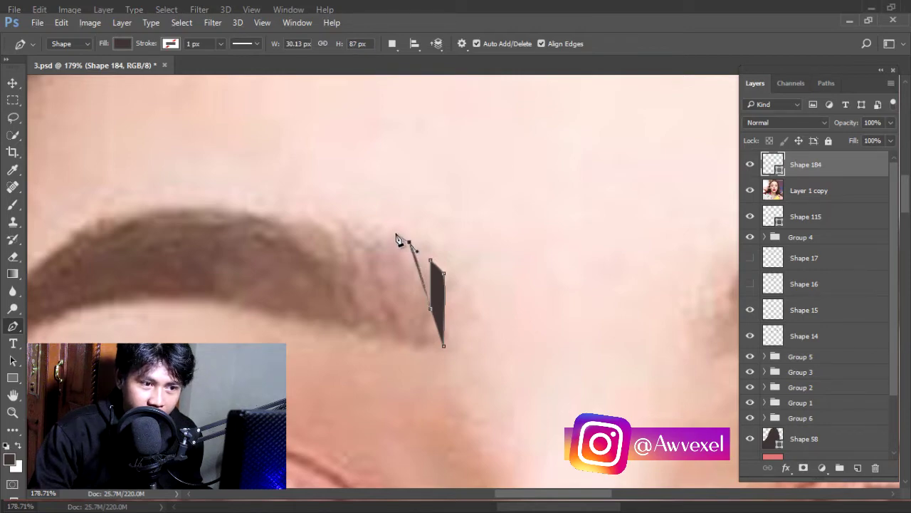
left_click_drag(399, 239, 408, 288)
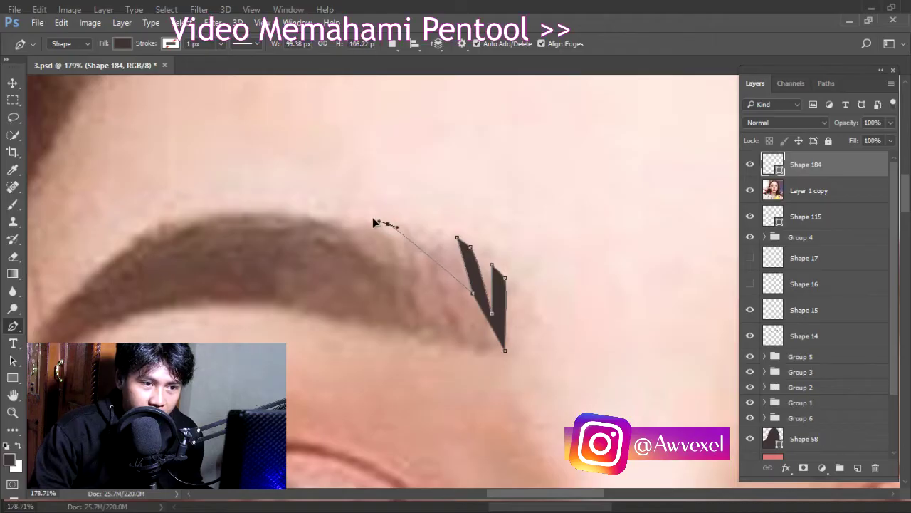
left_click_drag(328, 218, 317, 209)
left_click(388, 225, "alt")
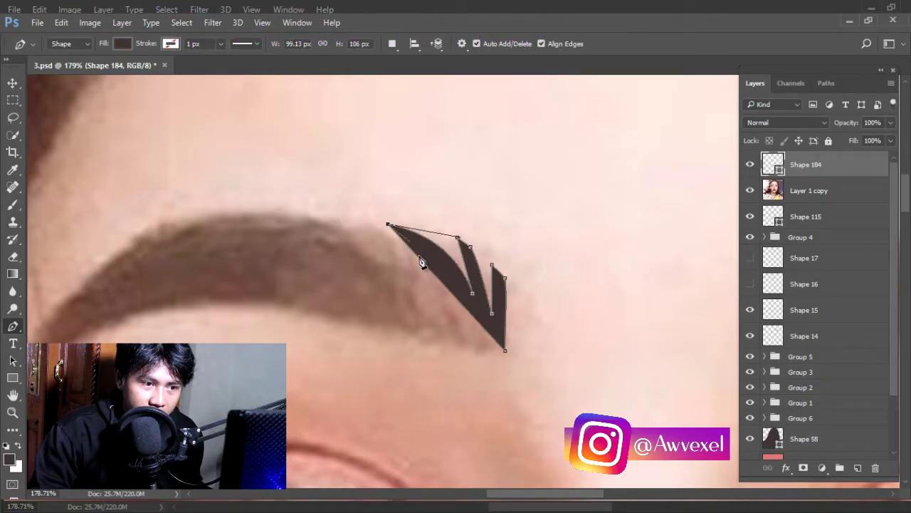
left_click_drag(436, 273, 447, 297)
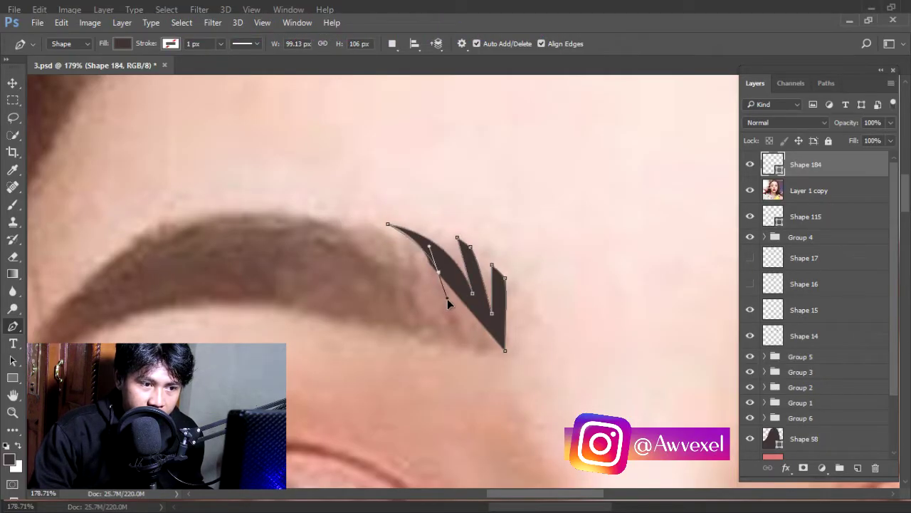
left_click_drag(388, 237, 474, 247)
left_click_drag(426, 230, 346, 217)
scroll(725, 210, "down", 3)
scroll(725, 210, "right", 3)
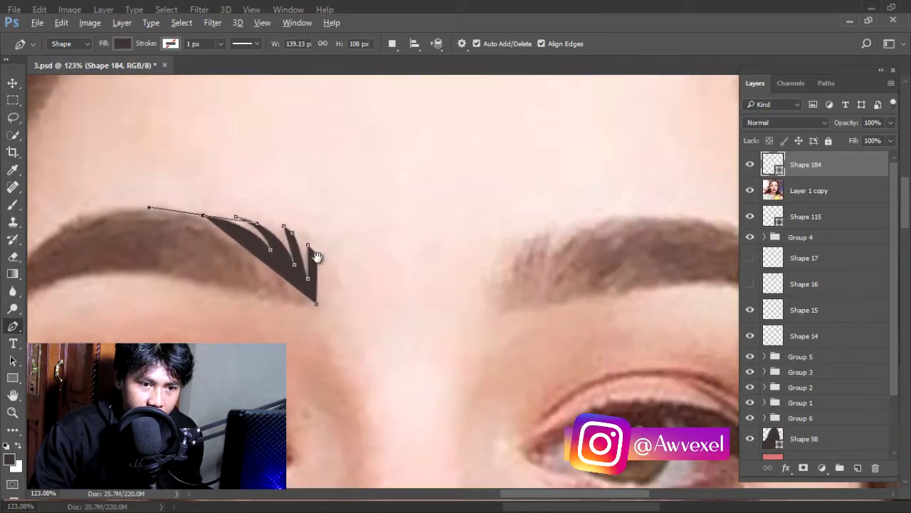
left_click(751, 191)
left_click(751, 191)
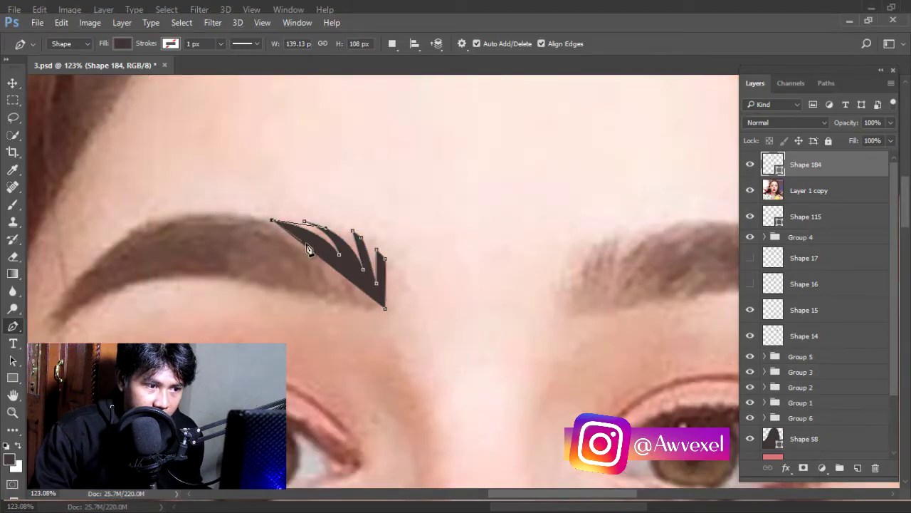
Continue anchors along the brow's top edge to its left end, undoing misplaced points
left_click_drag(321, 268, 325, 264)
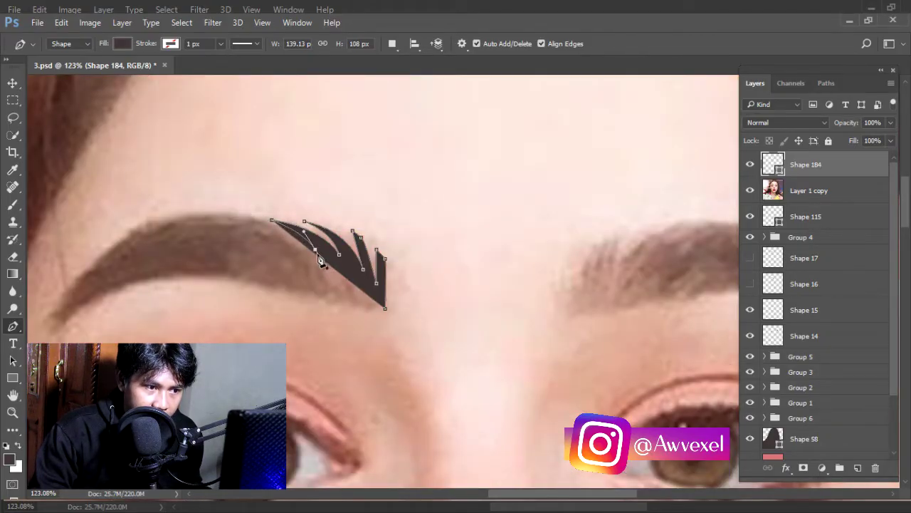
left_click_drag(292, 235, 411, 238)
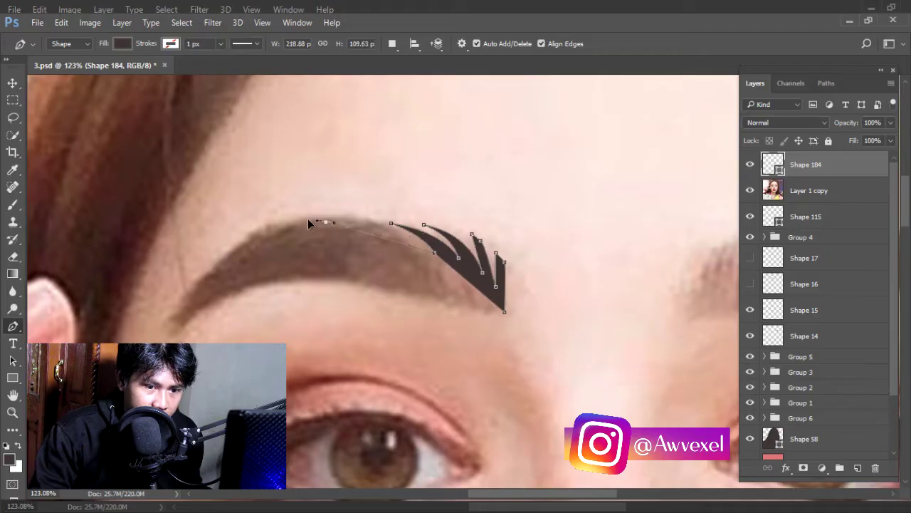
left_click_drag(257, 223, 245, 229)
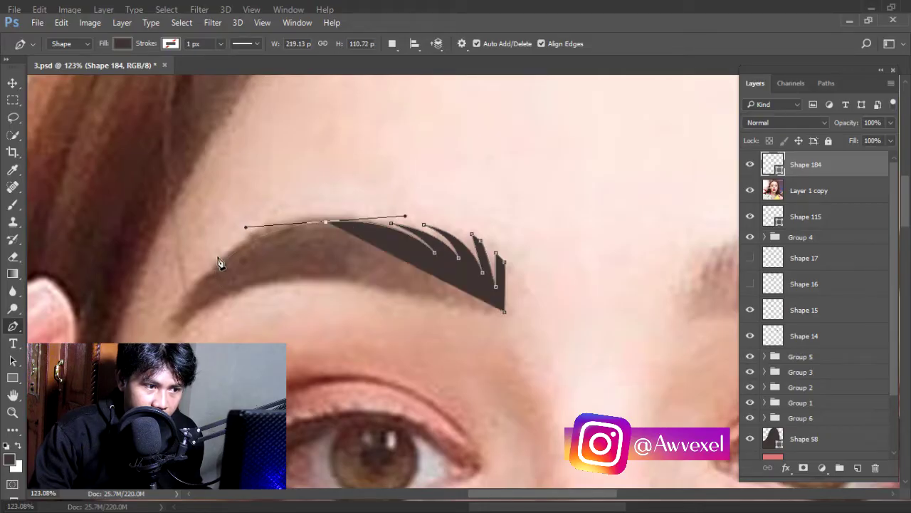
left_click(172, 329)
key("ctrl+z")
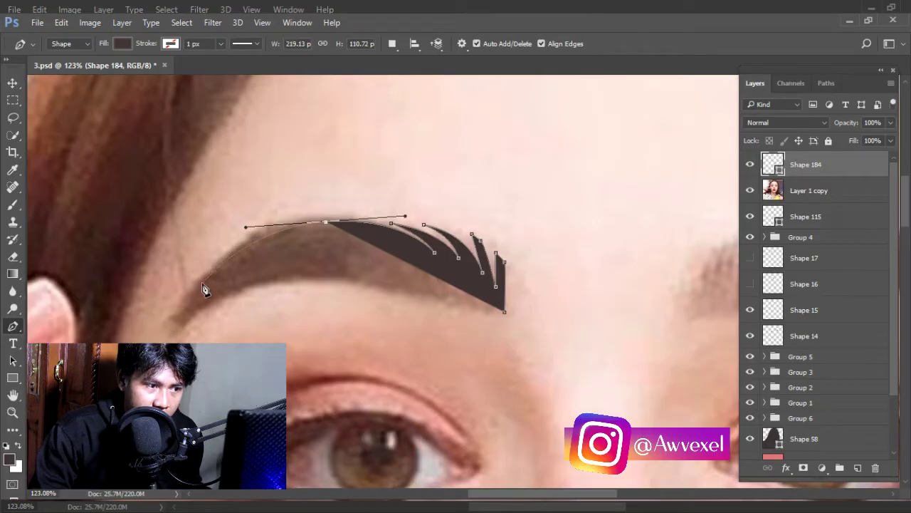
scroll(235, 252, "up", 1)
left_click_drag(249, 248, 259, 246)
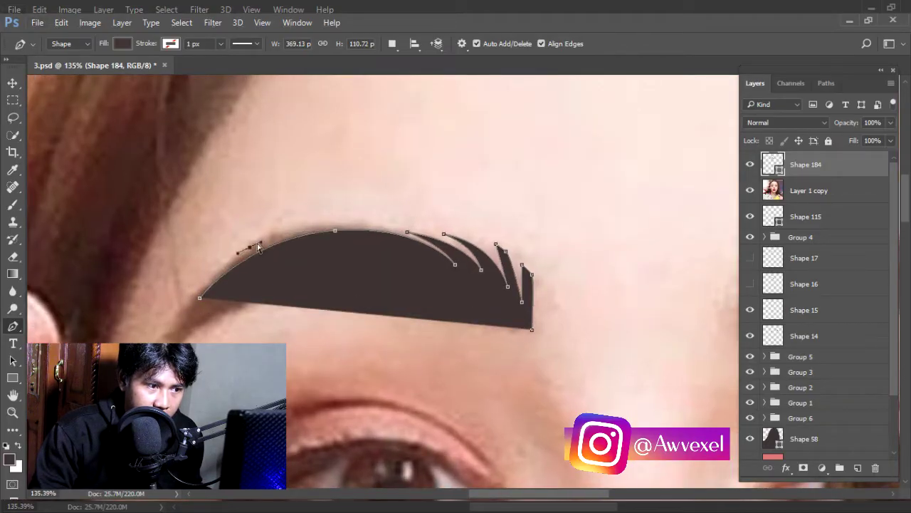
key("ctrl+z")
scroll(261, 248, "down", 2)
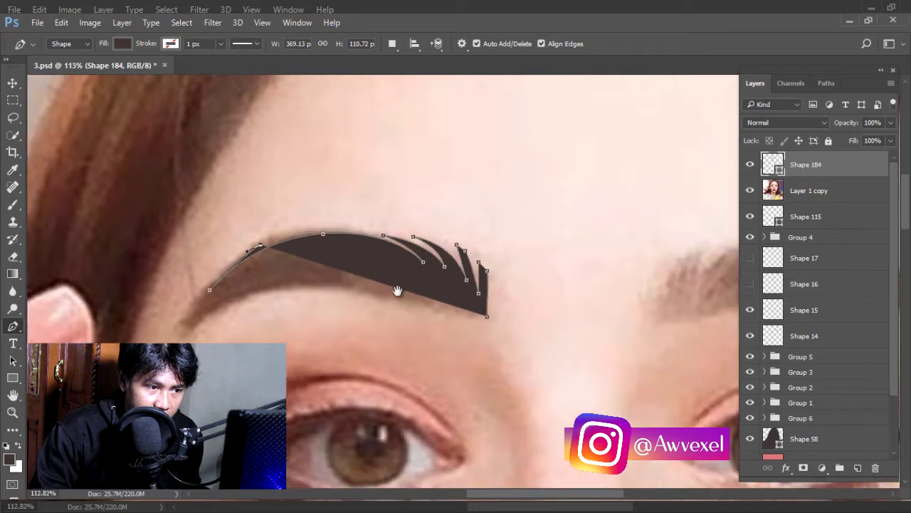
left_click_drag(397, 292, 224, 284)
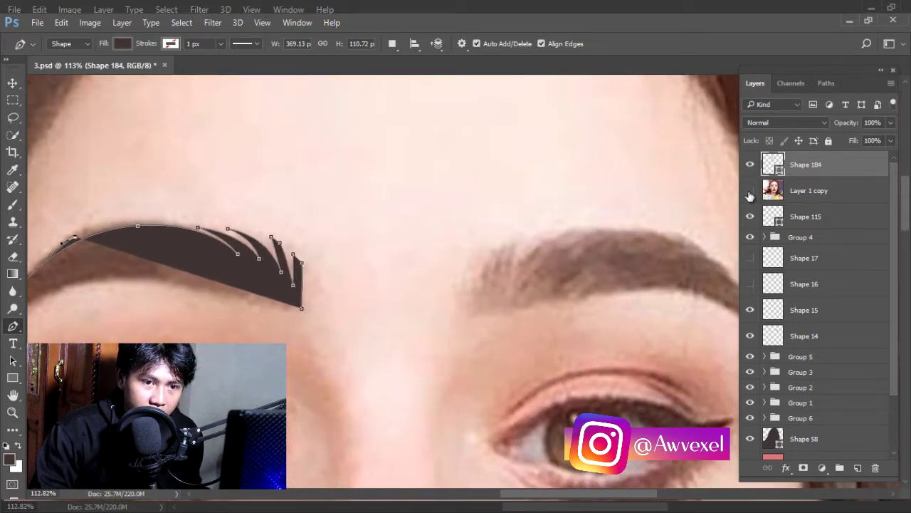
left_click(750, 192)
left_click_drag(476, 222, 524, 214)
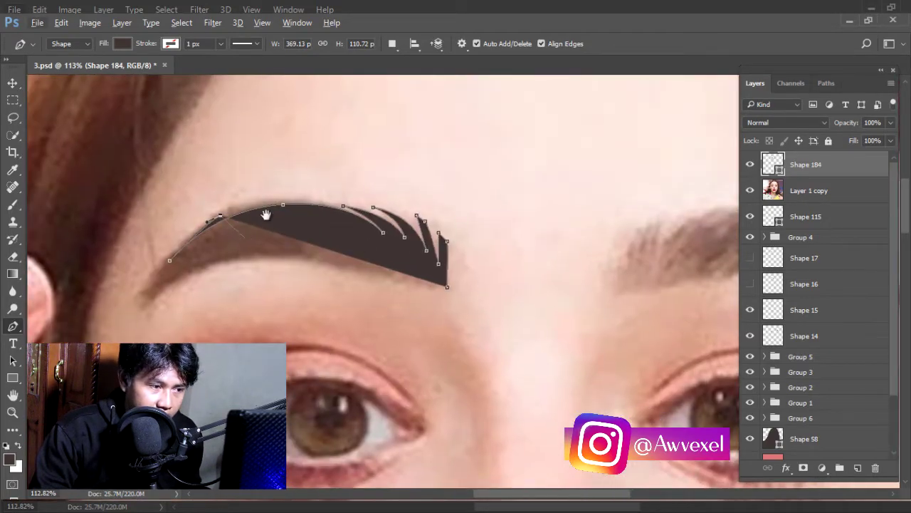
scroll(448, 187, "up", 2)
left_click(350, 237)
scroll(331, 251, "up", 1)
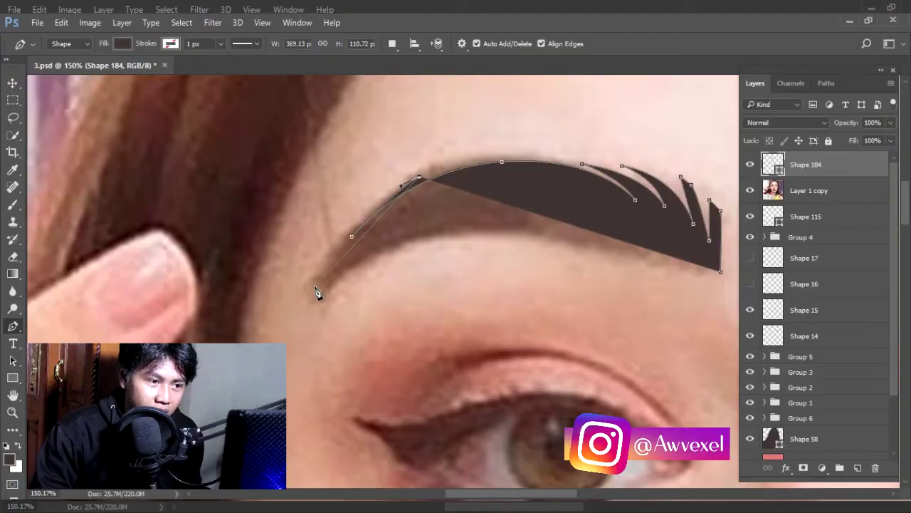
Set a corner anchor at the brow's left end and move Shape 184 below Layer 1 copy
left_click_drag(314, 286, 303, 351)
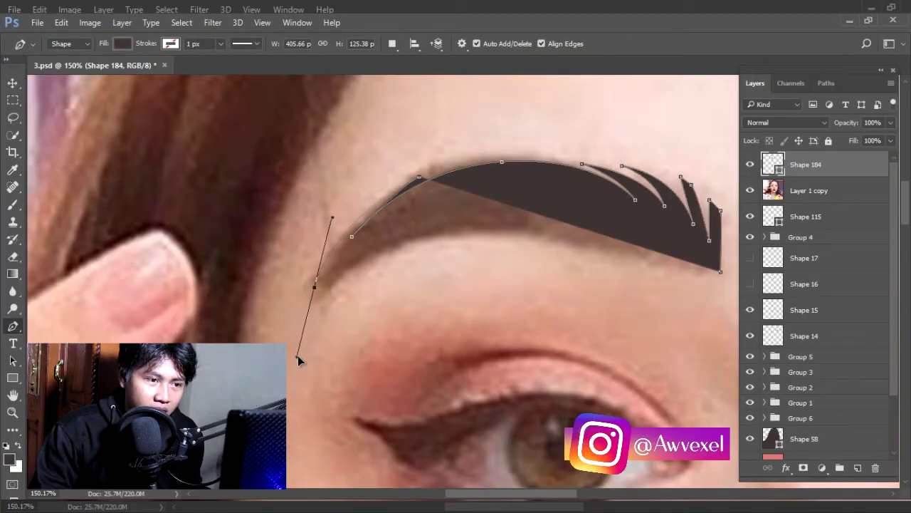
left_click(314, 286, "alt")
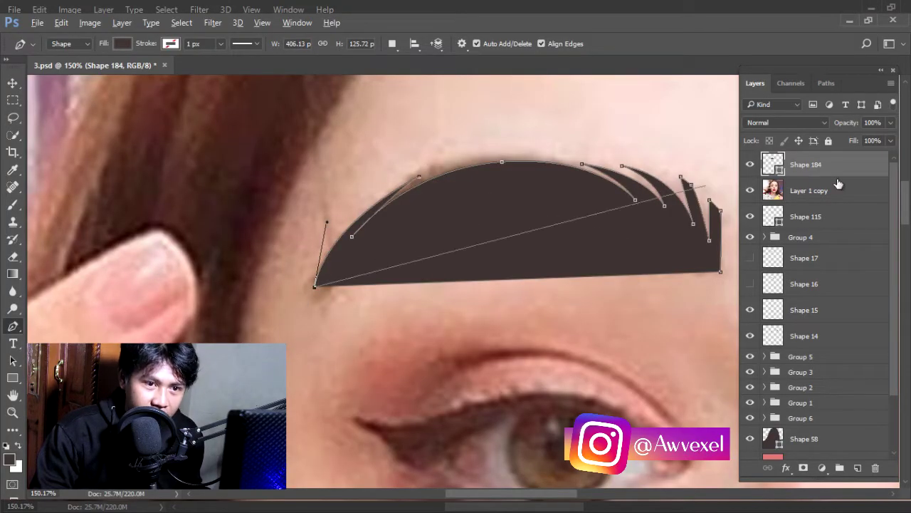
left_click(749, 190)
left_click(750, 191)
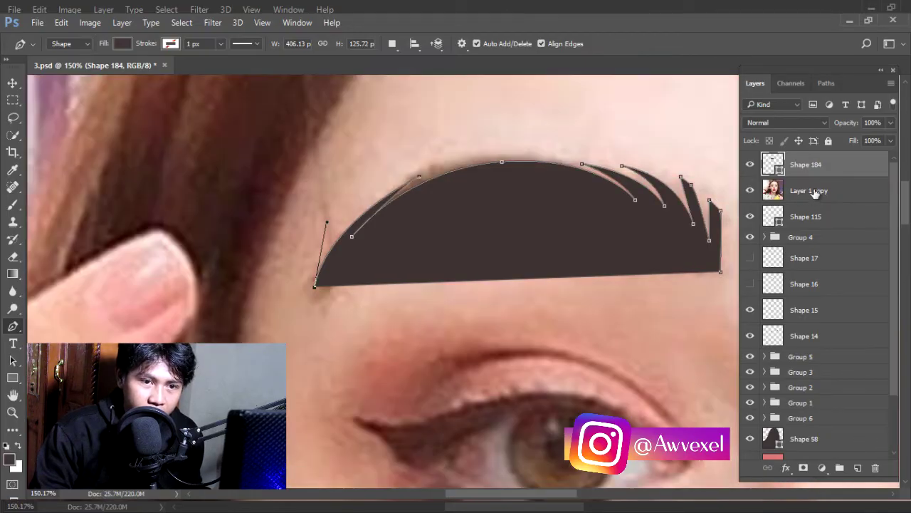
left_click(808, 193)
left_click(841, 164)
left_click_drag(841, 164, 819, 203)
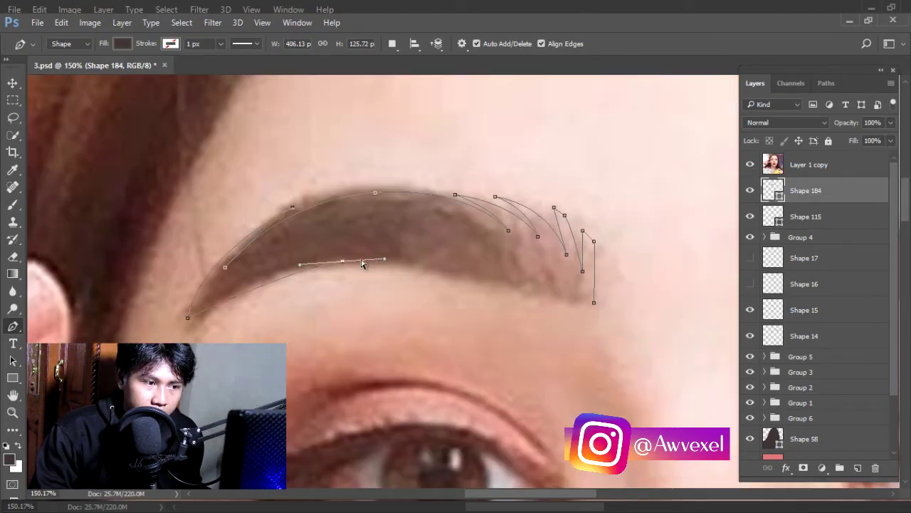
Check the shape against the photo and add a smooth anchor along the brow's lower edge
scroll(342, 258, "down", 2)
scroll(401, 263, "right", 2)
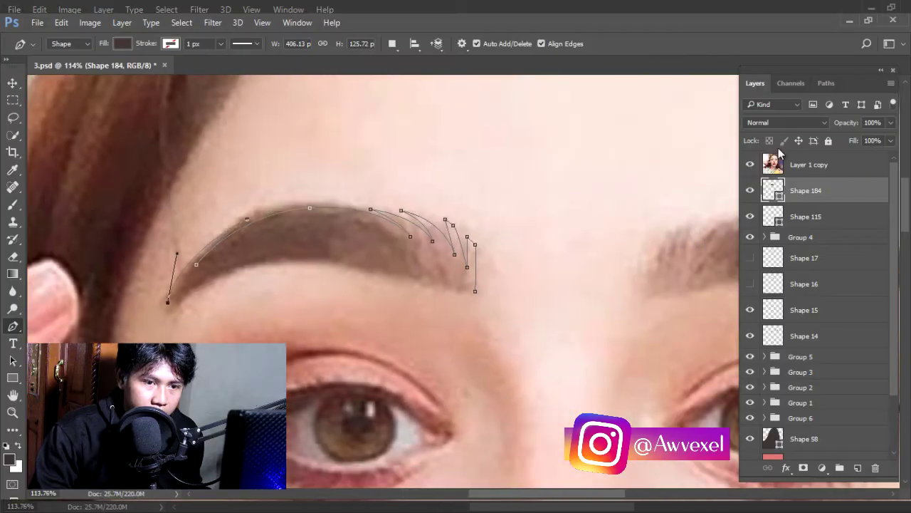
scroll(543, 226, "down", 1)
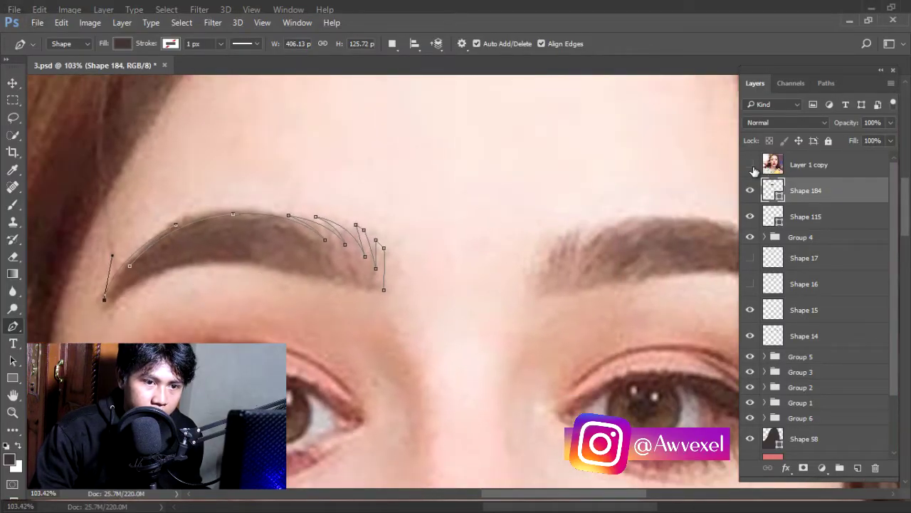
left_click(750, 165)
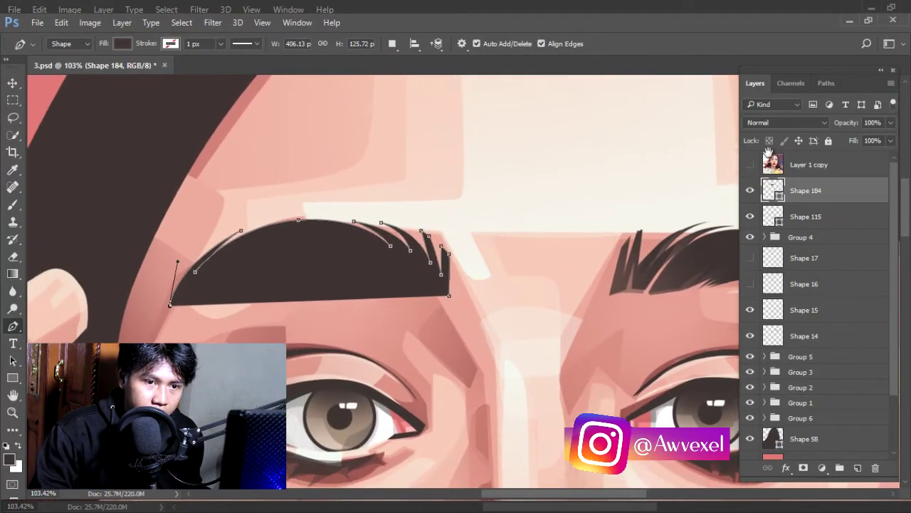
left_click(750, 164)
scroll(455, 299, "up", 2)
mouse_move(311, 279)
left_mouse_down()
mouse_move(374, 269)
mouse_move(387, 279)
left_mouse_up()
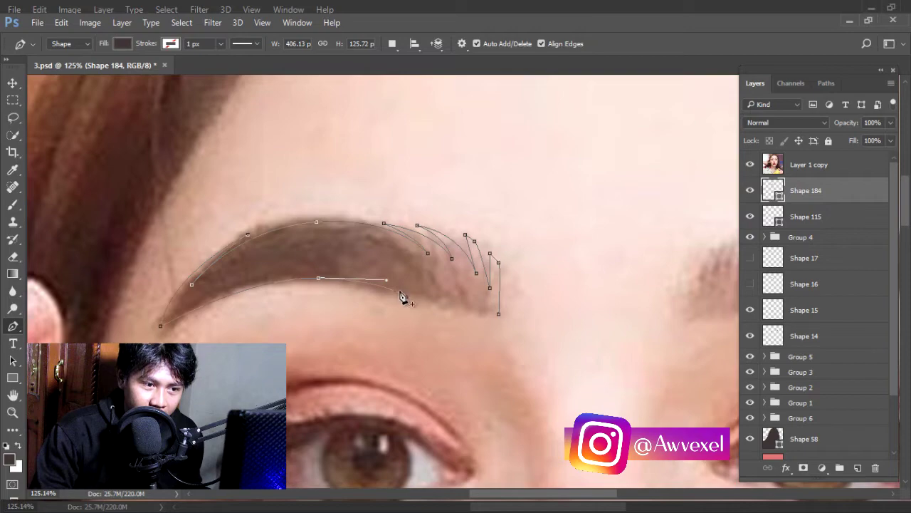
scroll(402, 298, "up", 1)
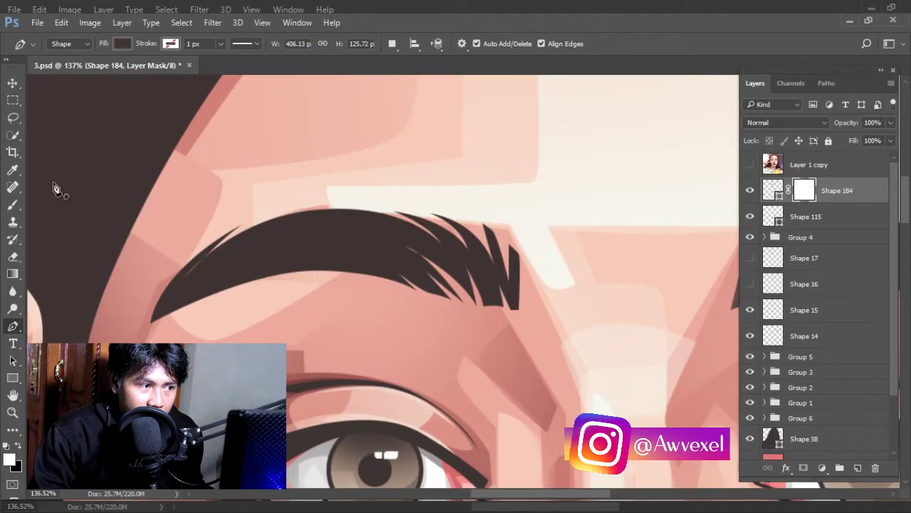
left_click(15, 207)
Shrink the soft brush to about 149 px, decline rasterizing, and toggle between Shape 184's mask and layer
left_click(70, 44)
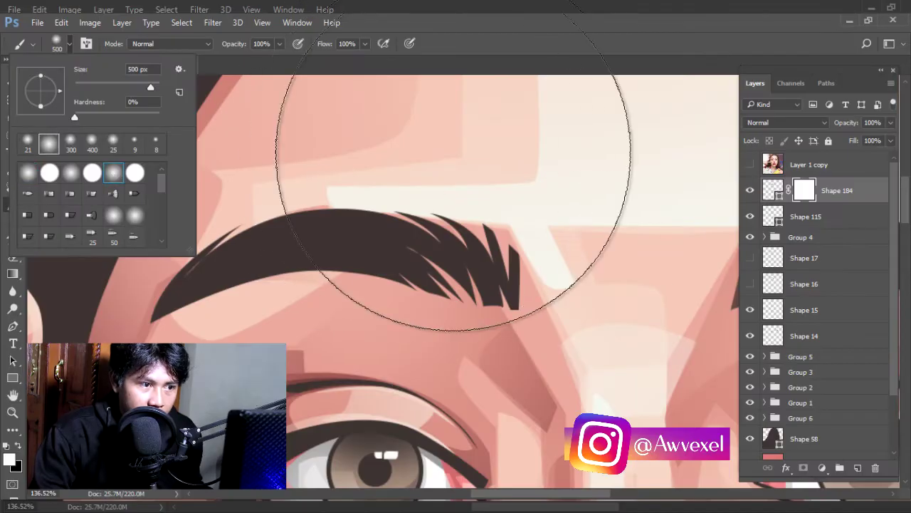
left_click(844, 191)
left_click(70, 44)
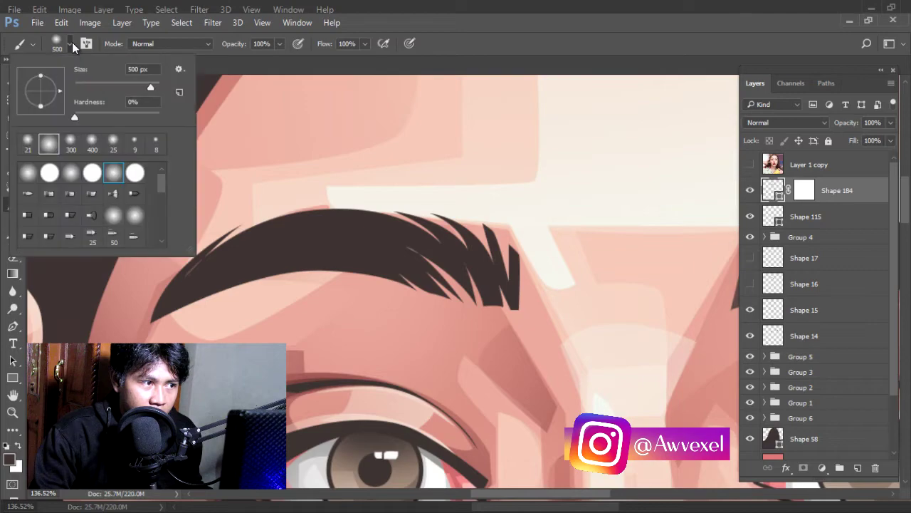
left_click_drag(148, 86, 129, 86)
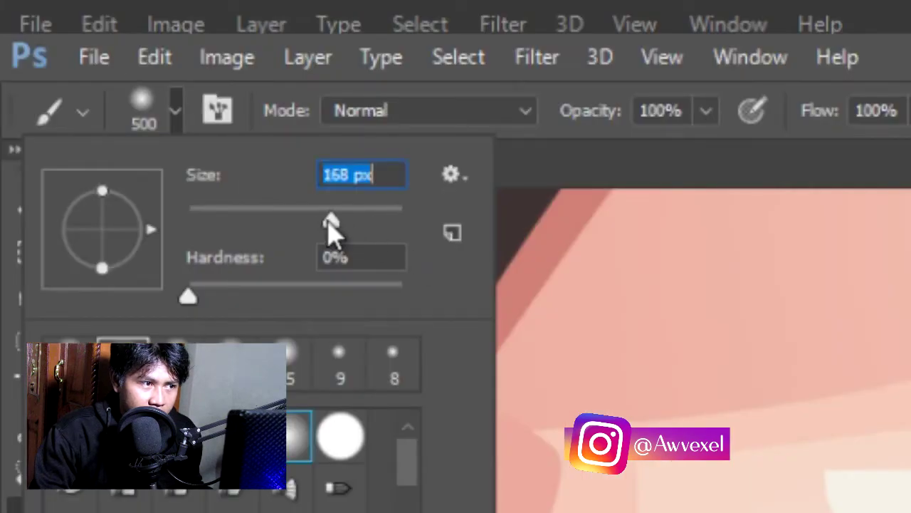
left_click_drag(331, 224, 321, 222)
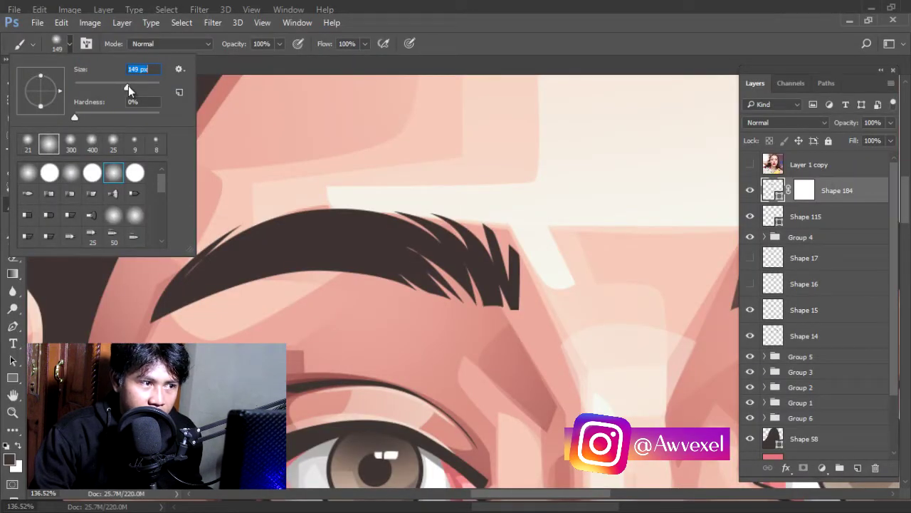
left_click(582, 191)
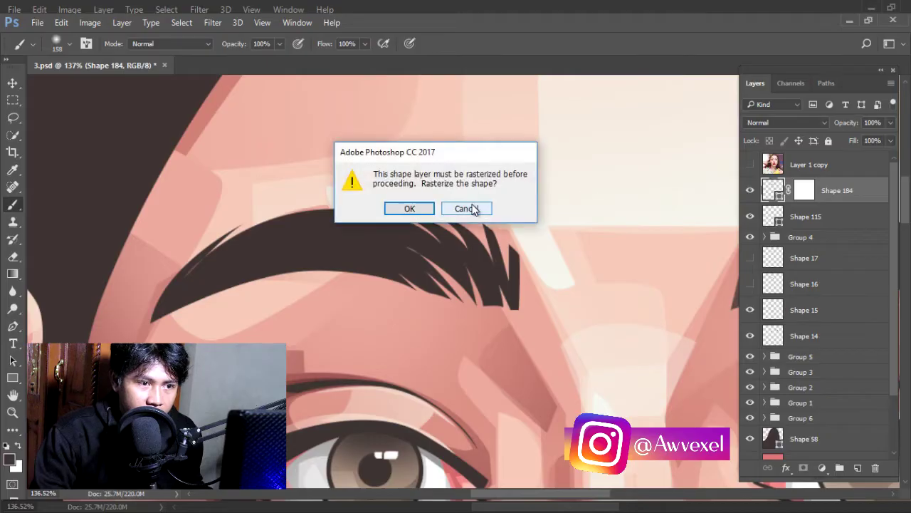
left_click(467, 206)
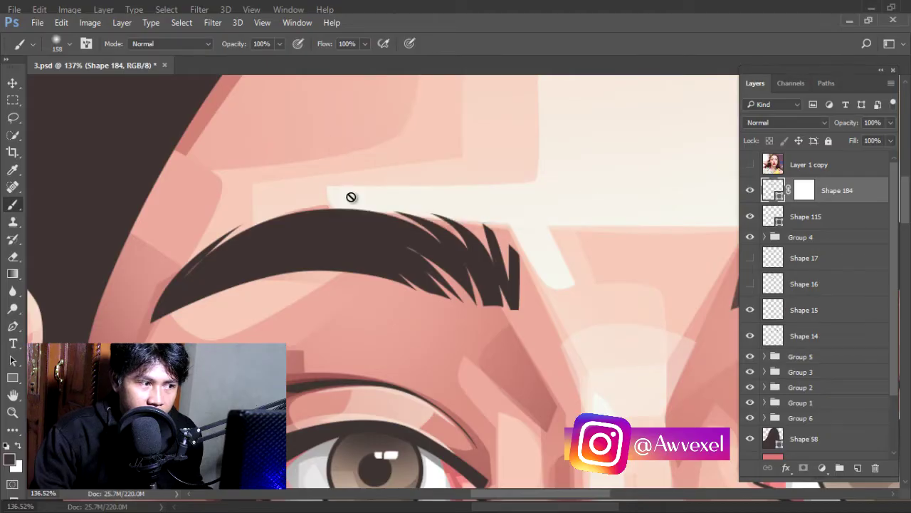
left_click(803, 191)
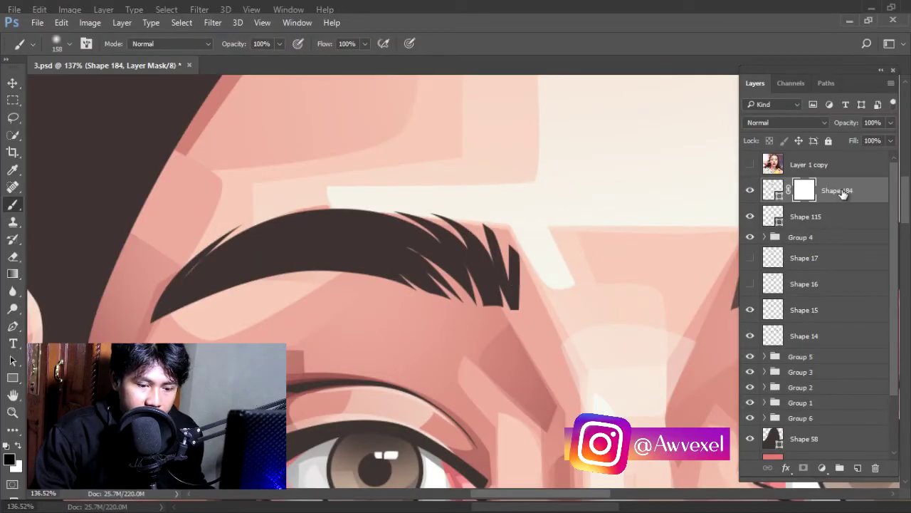
left_click(842, 192)
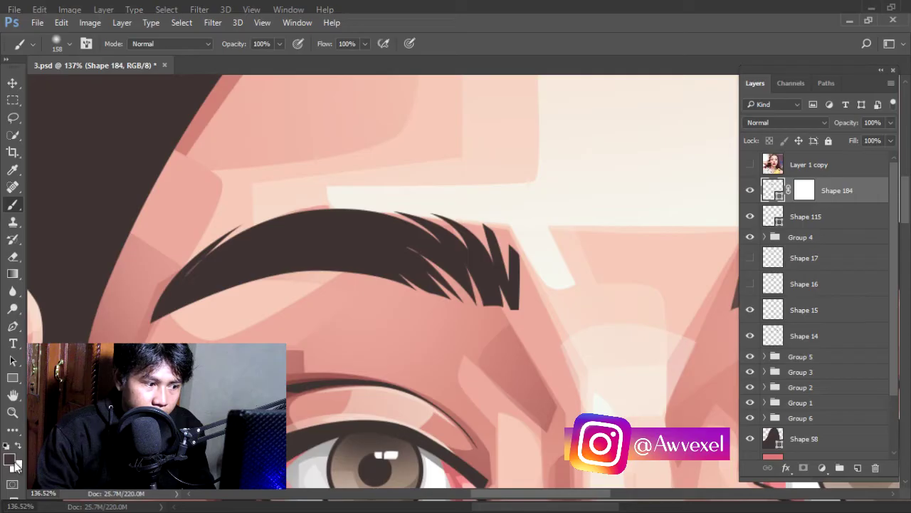
Enlarge the brush to 300 px on Shape 184's mask, trying and undoing one tail fade
left_click(804, 190)
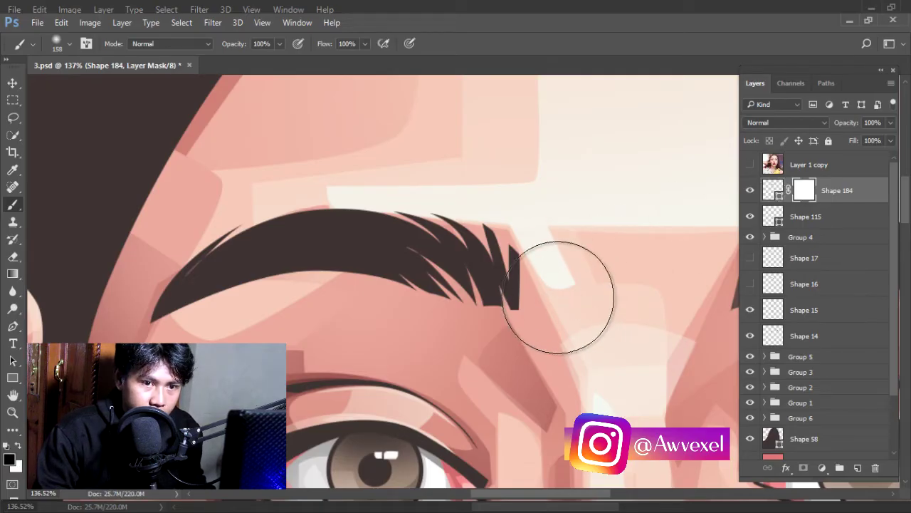
key("bracketright")
key("bracketright")
key("bracketright")
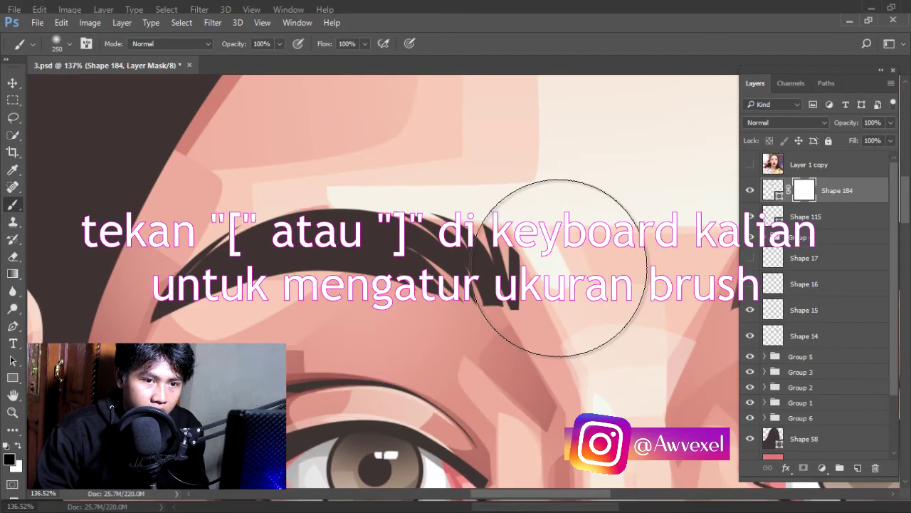
key("bracketright")
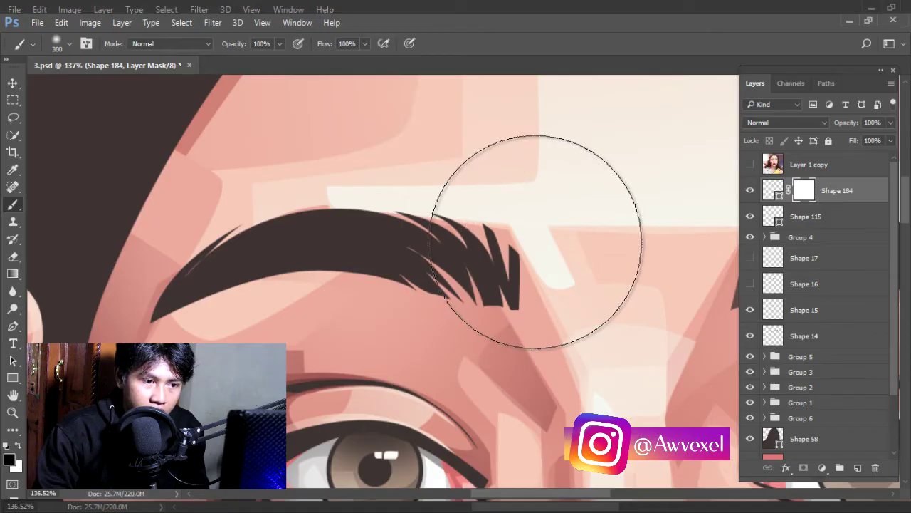
left_click(554, 226)
key("ctrl+z")
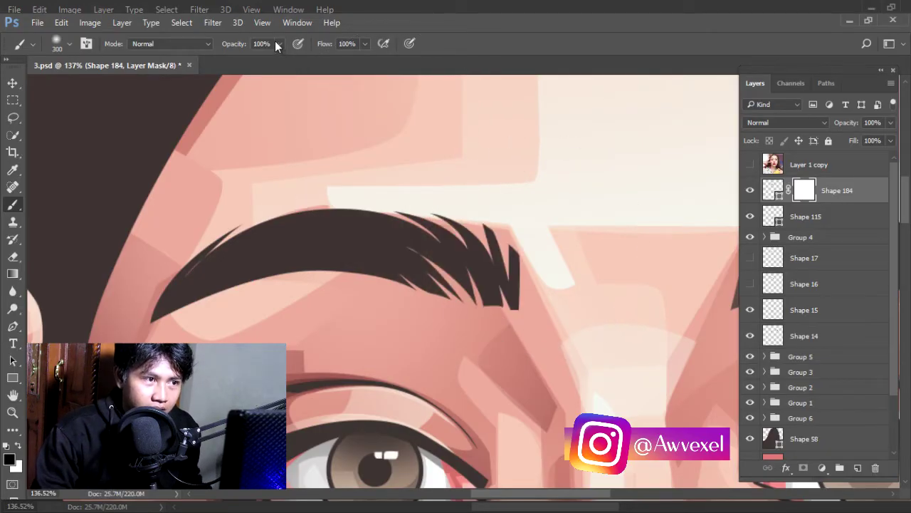
Lower brush opacity to 31% and paint black on the mask to fade the eyebrow tails
left_click(279, 43)
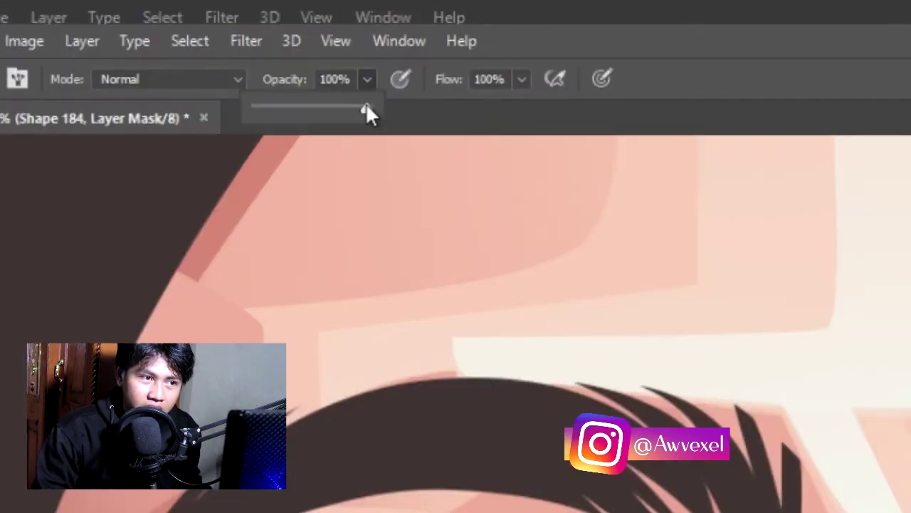
left_click_drag(366, 107, 298, 129)
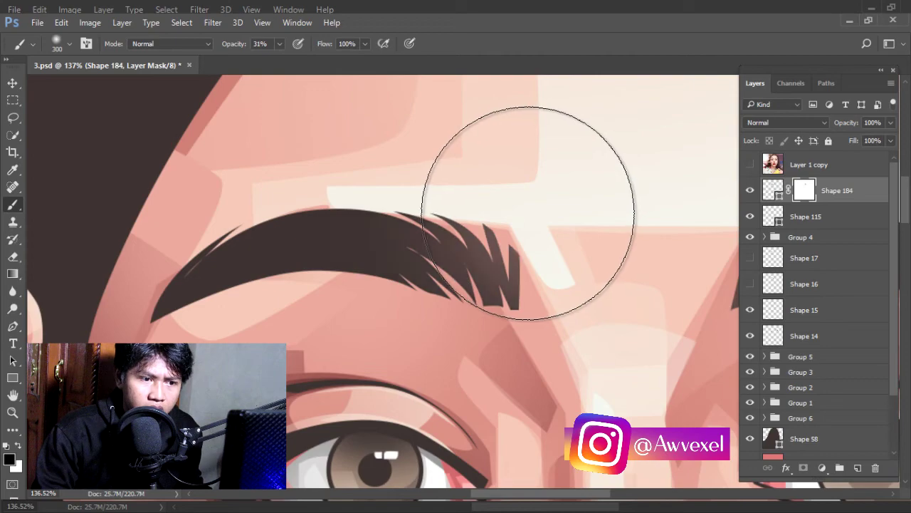
left_click_drag(548, 217, 482, 264)
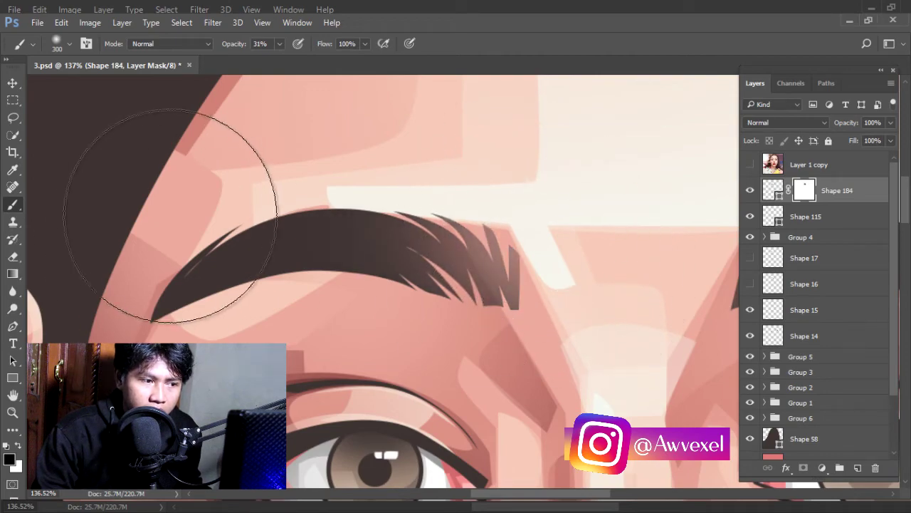
scroll(142, 293, "down", 2)
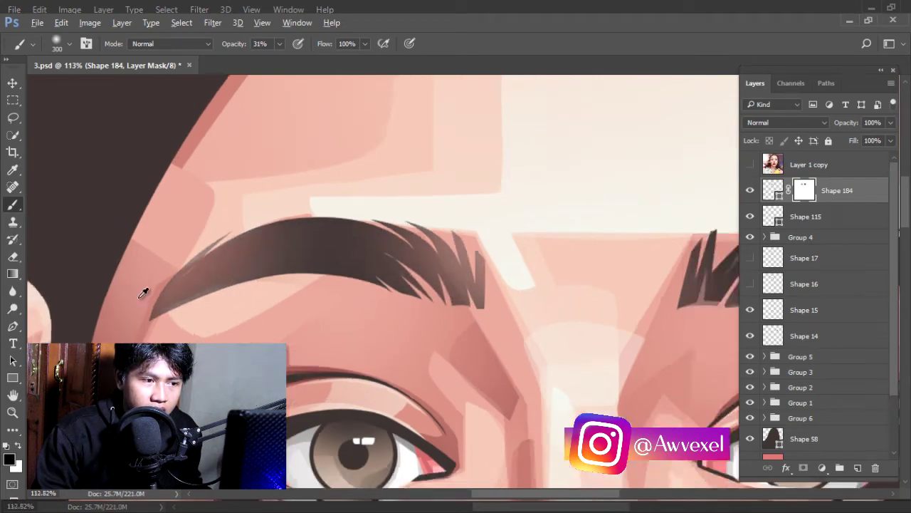
scroll(143, 293, "down", 2)
scroll(142, 292, "down", 2)
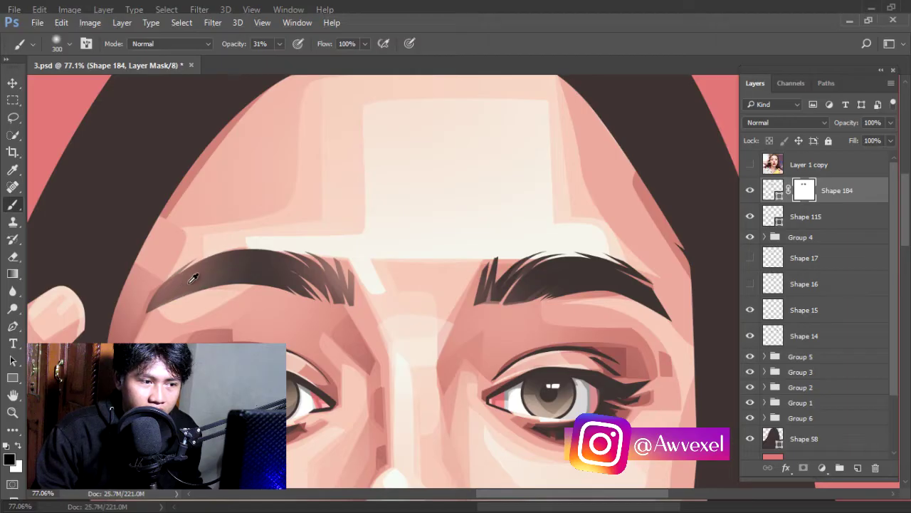
scroll(192, 277, "up", 2)
left_click(13, 327)
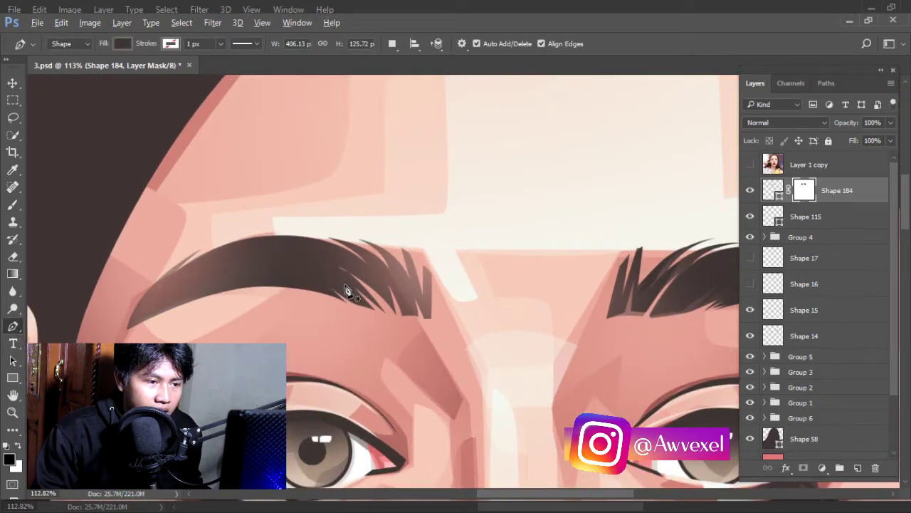
Start the second eyebrow shape at the tail tip and trace the tail strands with curved anchors
scroll(346, 292, "up", 2)
scroll(332, 283, "up", 1)
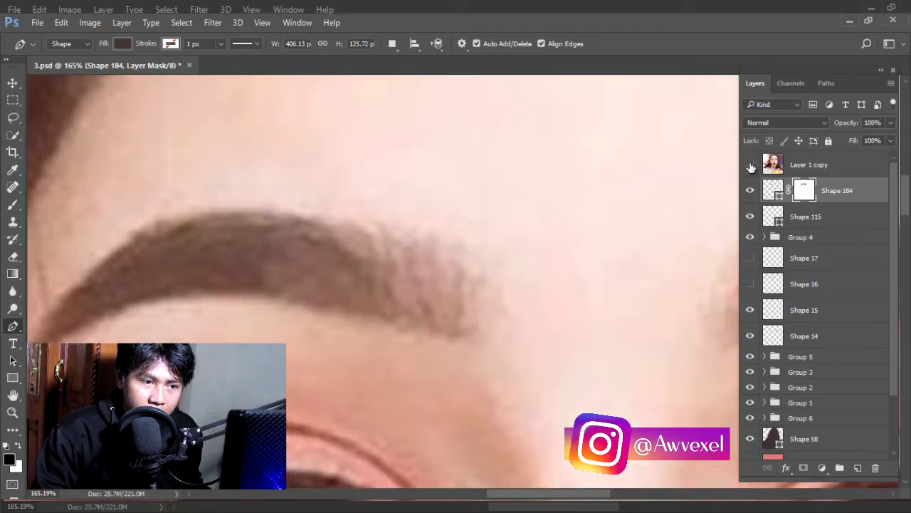
left_click(750, 165)
scroll(443, 343, "up", 1)
left_click(432, 288)
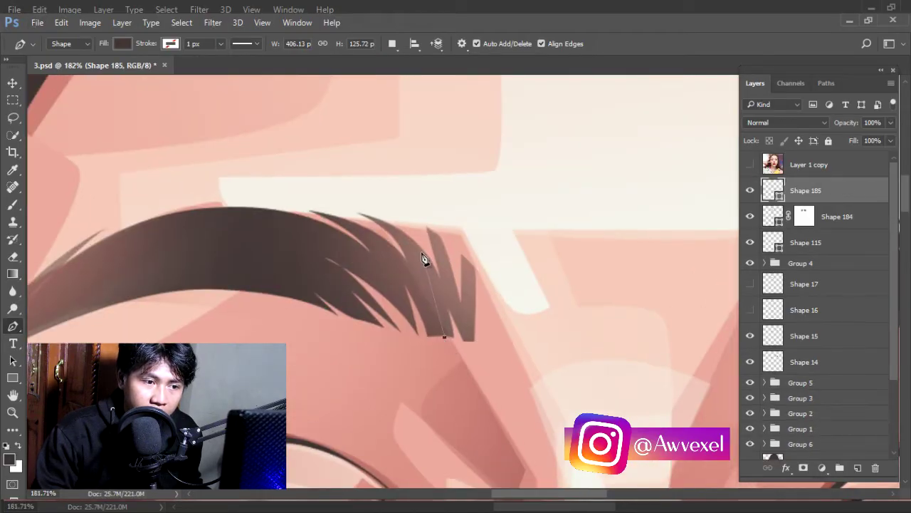
left_click(380, 225)
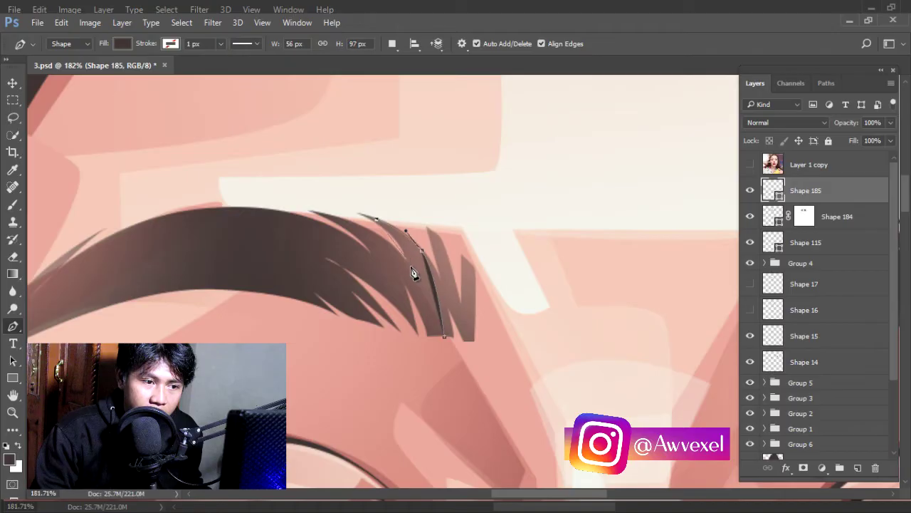
left_click_drag(410, 268, 412, 288)
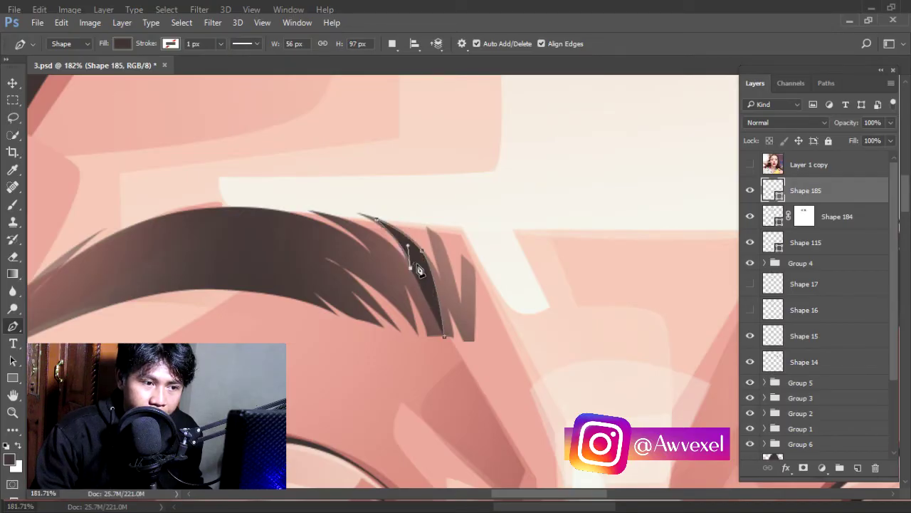
scroll(427, 263, "down", 3)
scroll(427, 271, "up", 1)
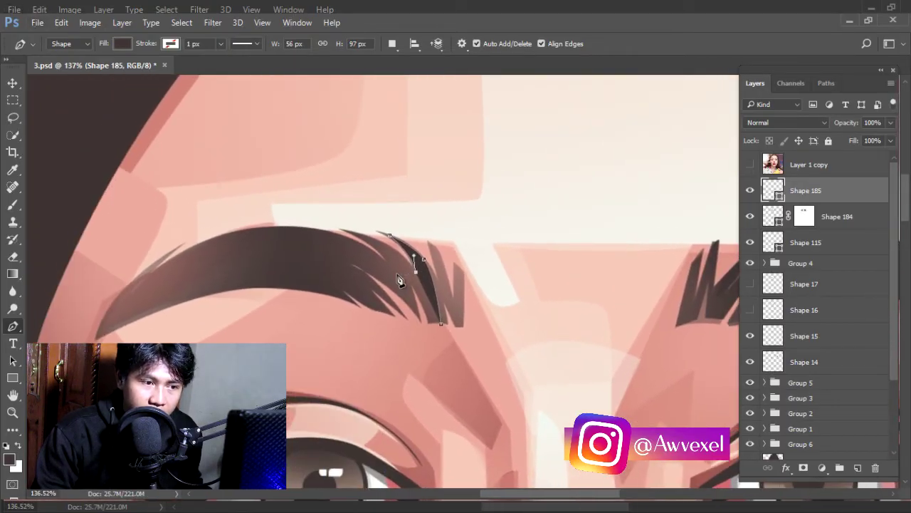
left_click_drag(339, 235, 337, 233)
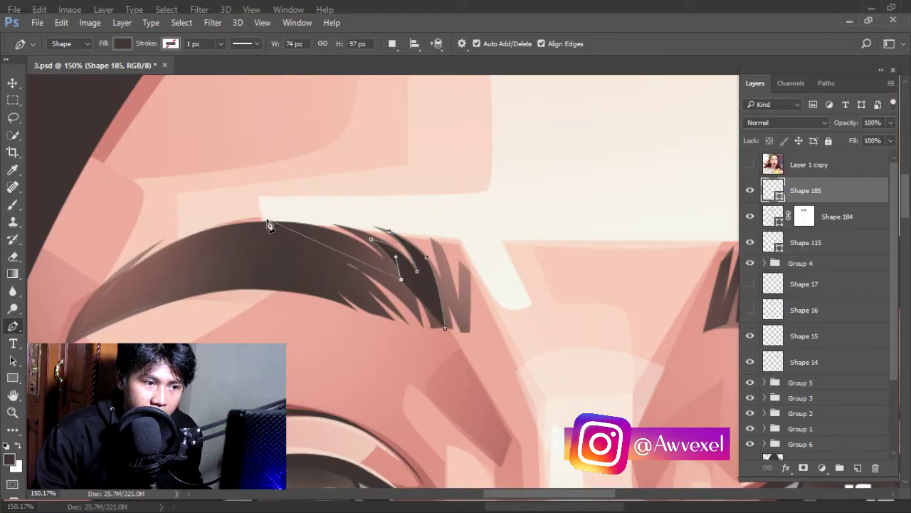
left_click_drag(277, 223, 194, 228)
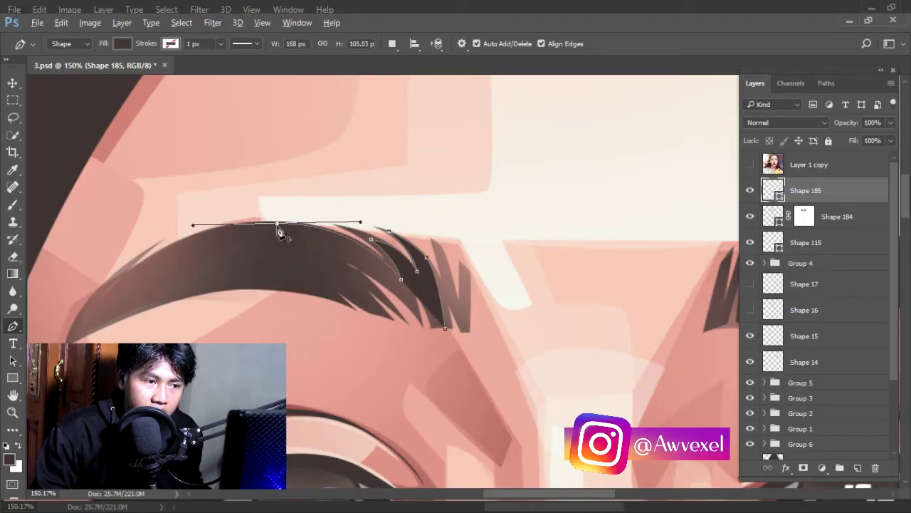
left_click_drag(342, 249, 364, 266)
left_click(343, 252, "alt")
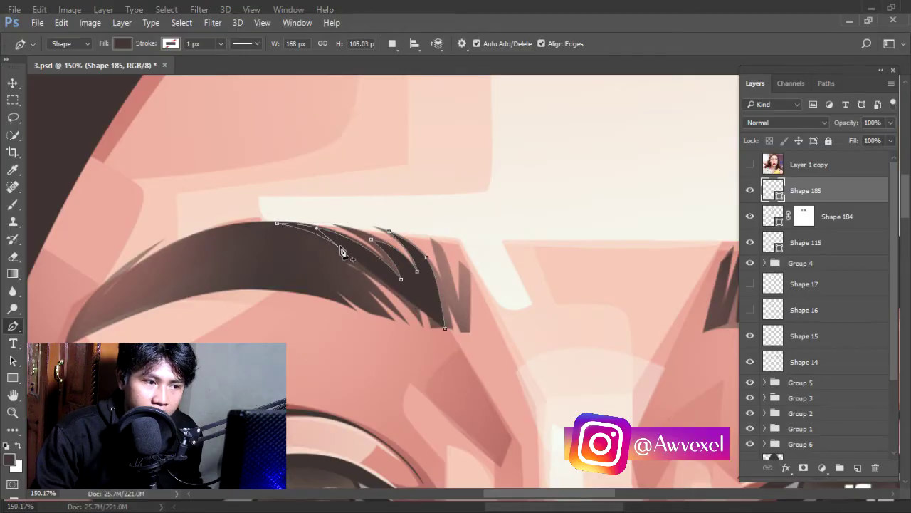
Extend the outline to the brow's left end, trace the lower edge back, and finish the shape
left_click_drag(203, 255, 138, 294)
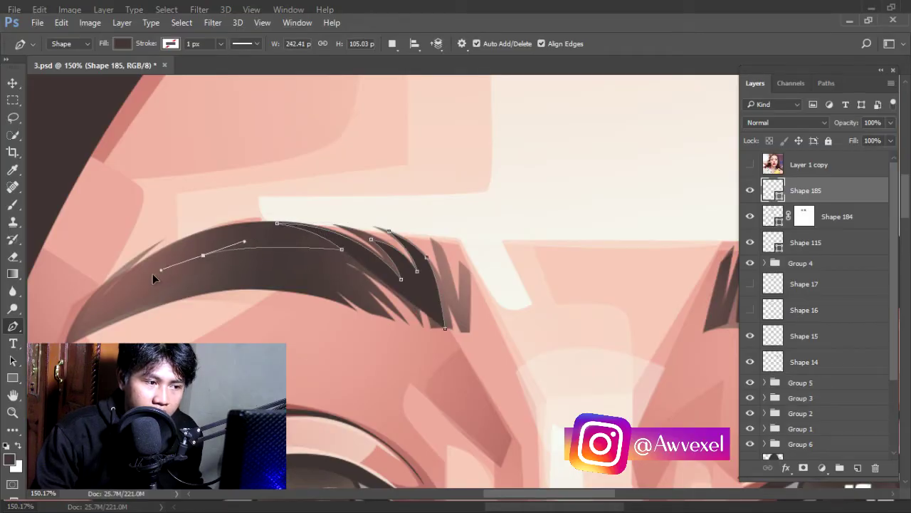
left_click(203, 255, "alt")
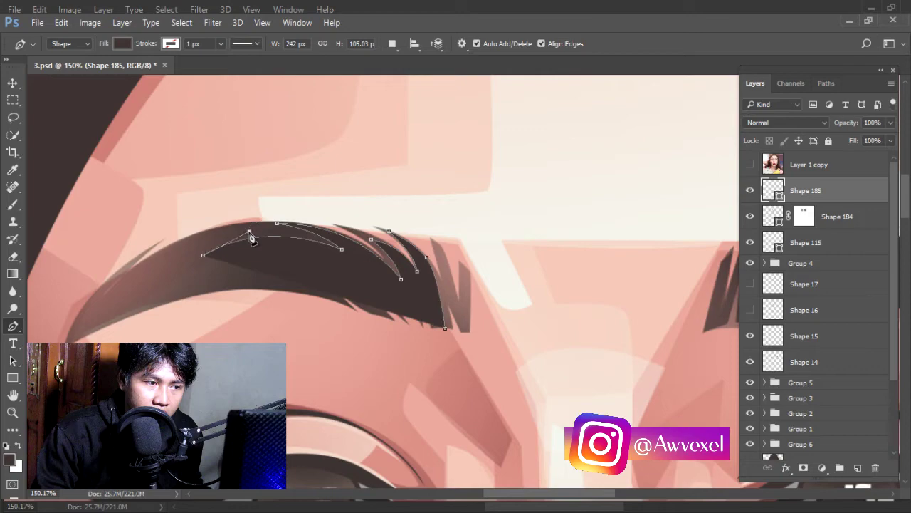
left_click_drag(193, 243, 178, 250)
left_click(159, 267)
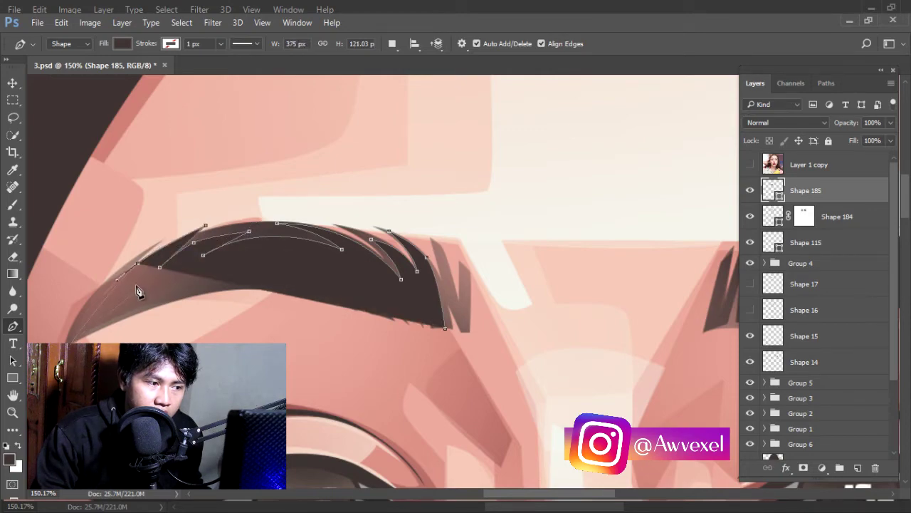
left_click_drag(139, 291, 107, 333)
left_click(750, 165)
left_click_drag(270, 288, 273, 287)
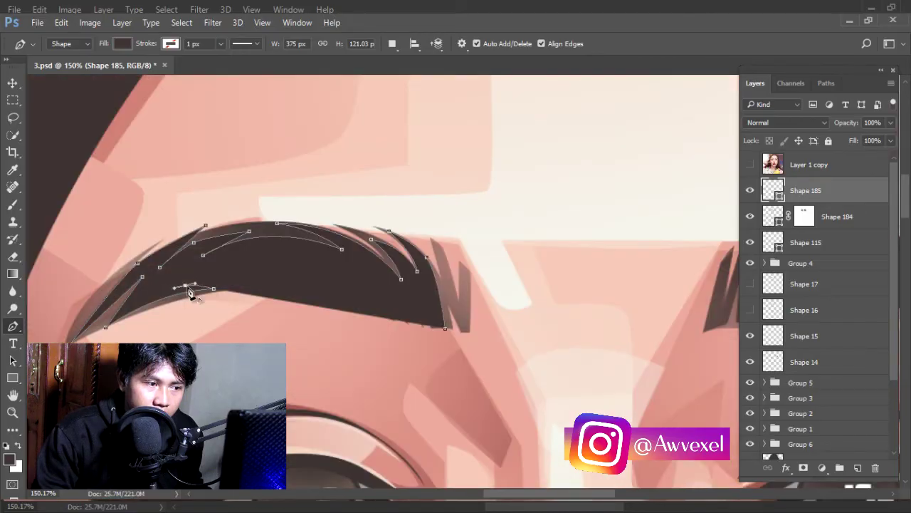
mouse_move(363, 302)
left_mouse_down()
mouse_move(426, 335)
mouse_move(349, 296)
mouse_move(411, 318)
left_mouse_up()
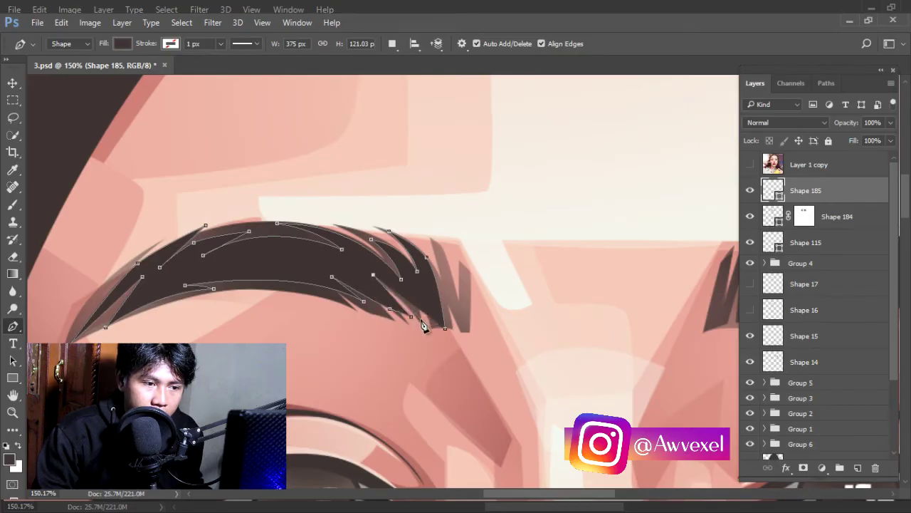
left_click_drag(428, 290, 427, 292)
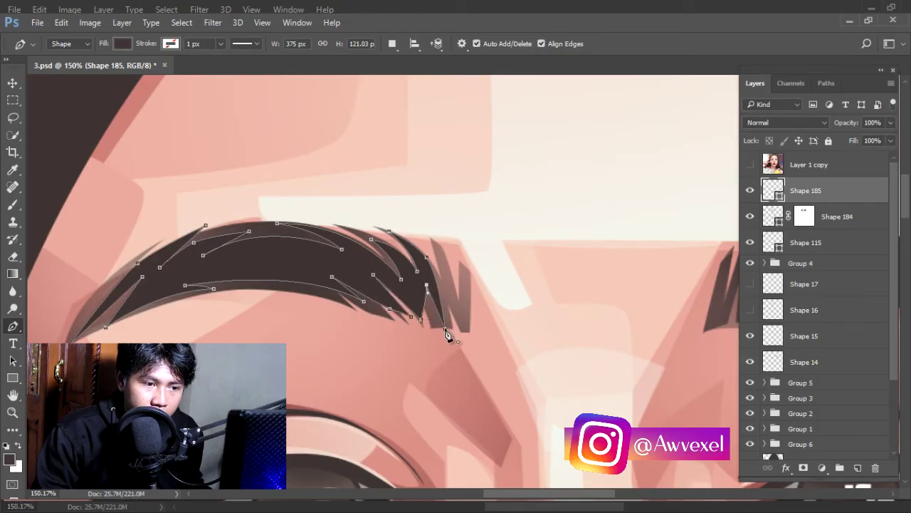
key("Return")
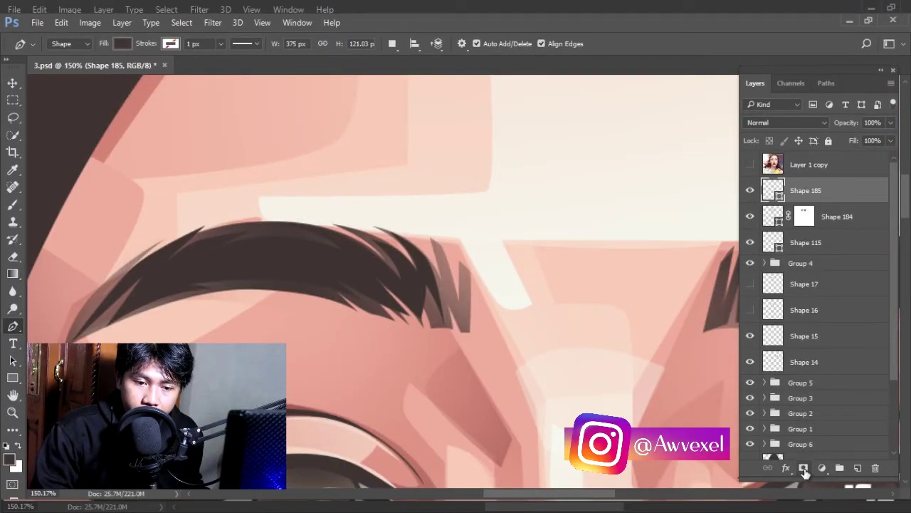
Add a white layer mask to Shape 185, select the Brush, and zoom out over the eyebrow
left_click(803, 470)
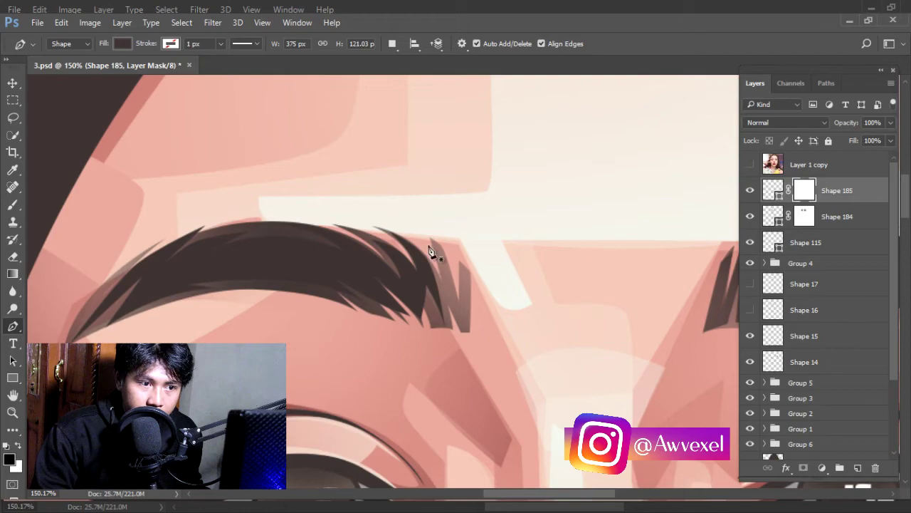
left_click(13, 206)
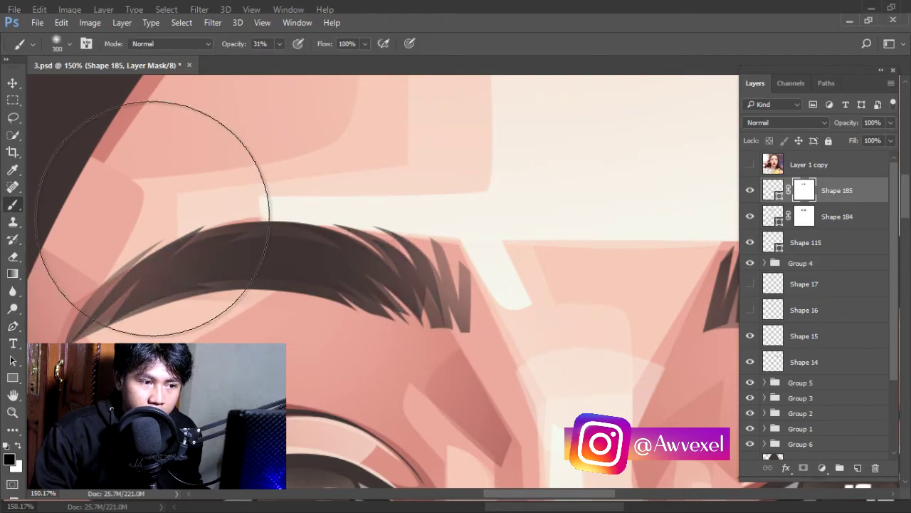
scroll(209, 279, "down", 3)
scroll(356, 356, "down", 2)
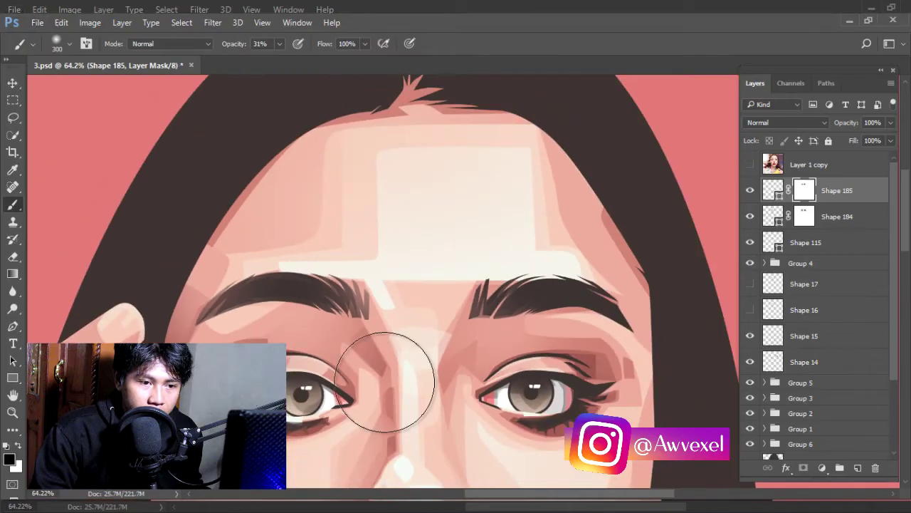
scroll(389, 370, "up", 1)
scroll(389, 374, "down", 3)
scroll(391, 367, "down", 2)
scroll(427, 361, "up", 2)
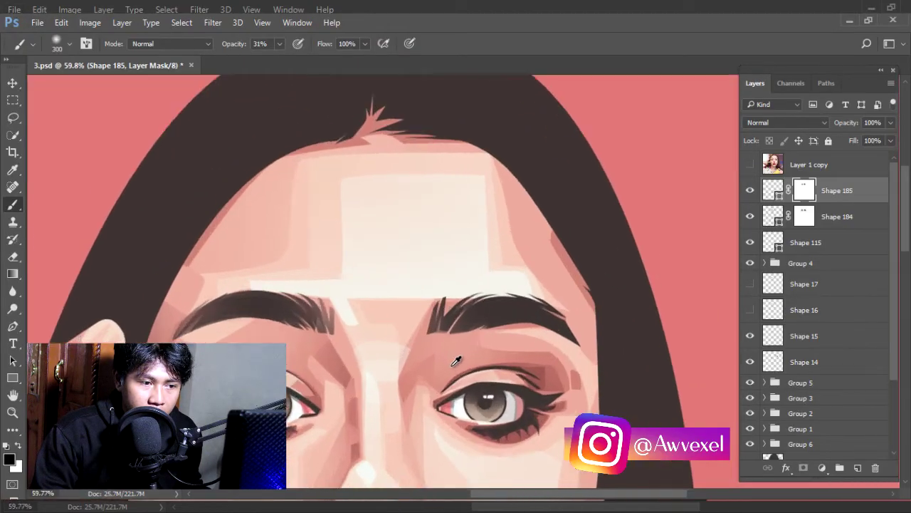
scroll(470, 358, "up", 3)
scroll(456, 356, "up", 1)
scroll(441, 356, "up", 1)
scroll(332, 326, "left", 3)
scroll(331, 326, "right", 2)
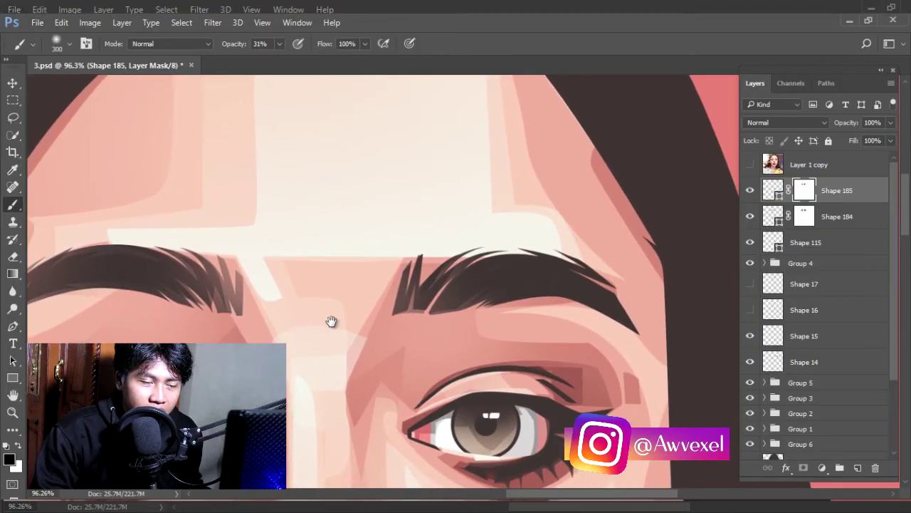